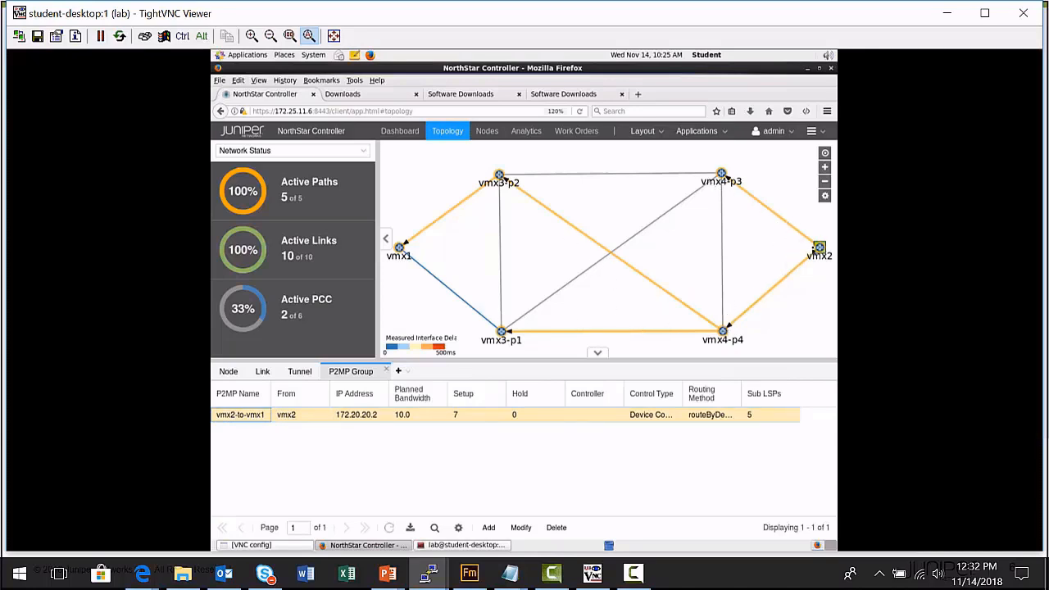
# View the sub LSPs of the vmx2-to-vmx1 P2MP group and highlight each tunnel's path on the topology in turn
pyautogui.rightClick(245, 416)
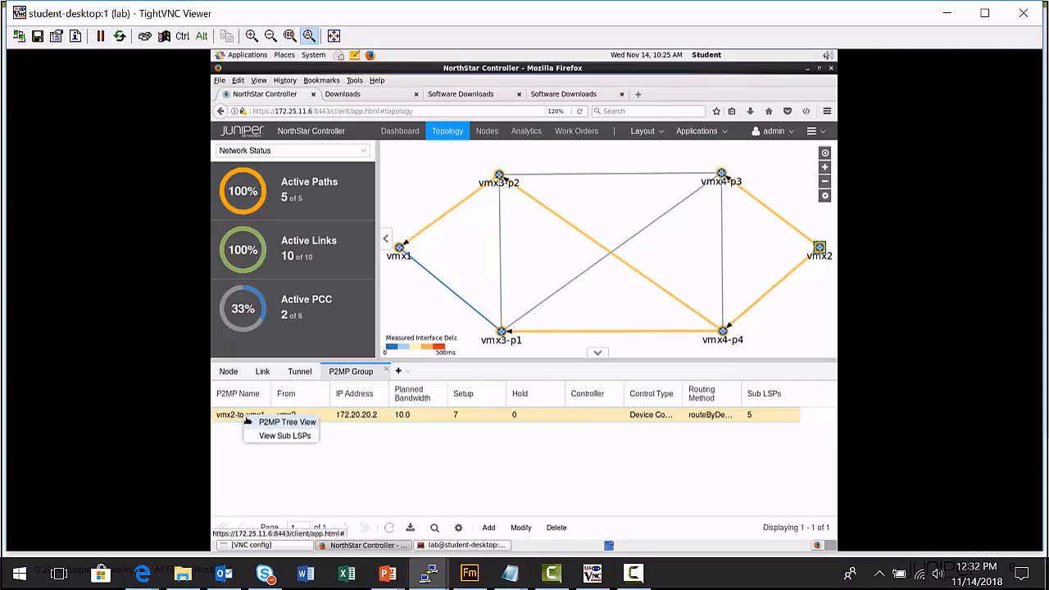
pyautogui.click(287, 436)
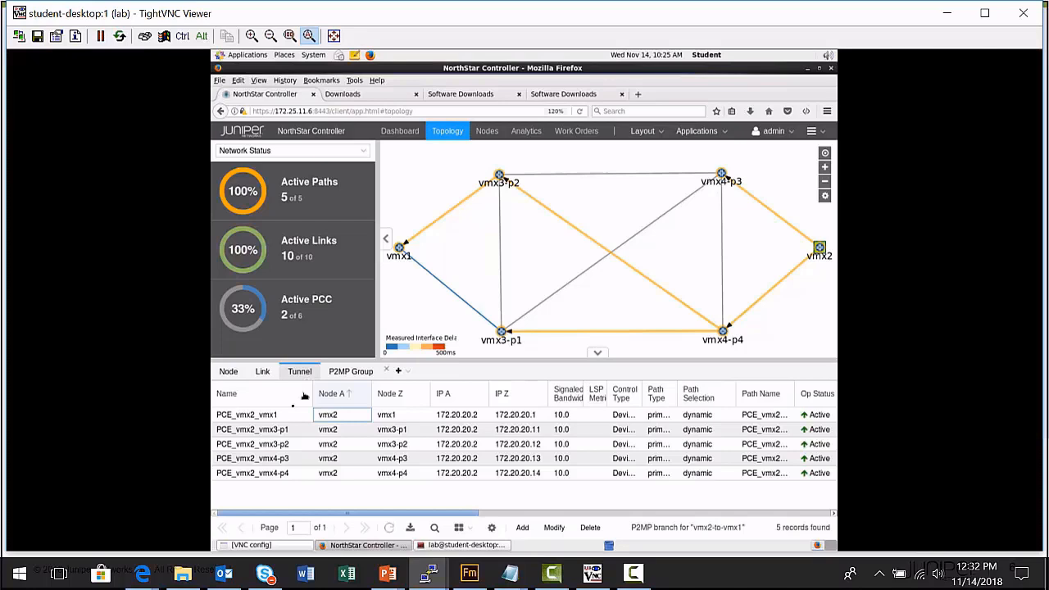
pyautogui.click(279, 420)
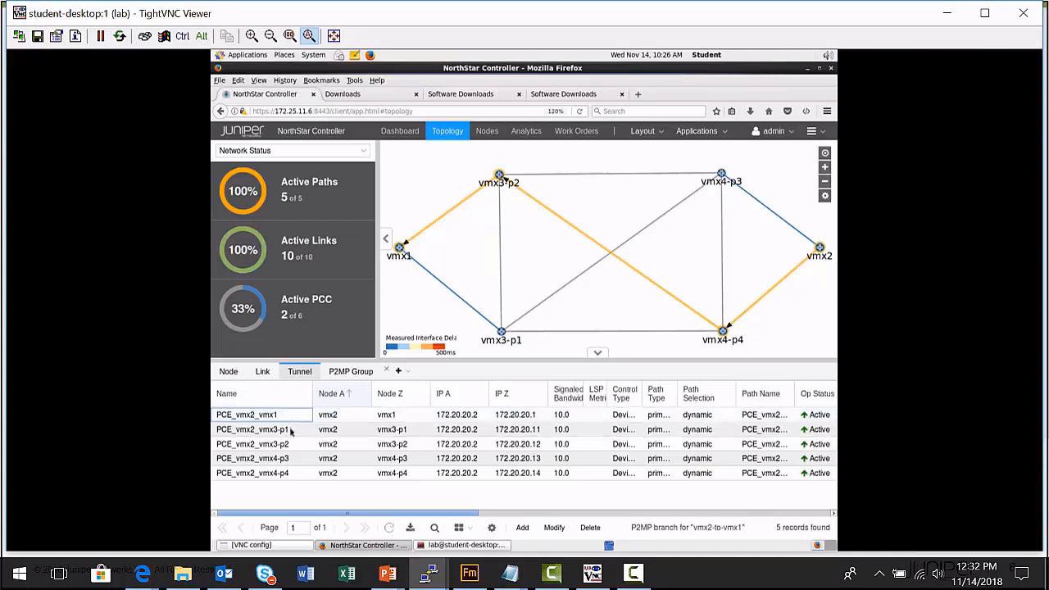
pyautogui.click(293, 430)
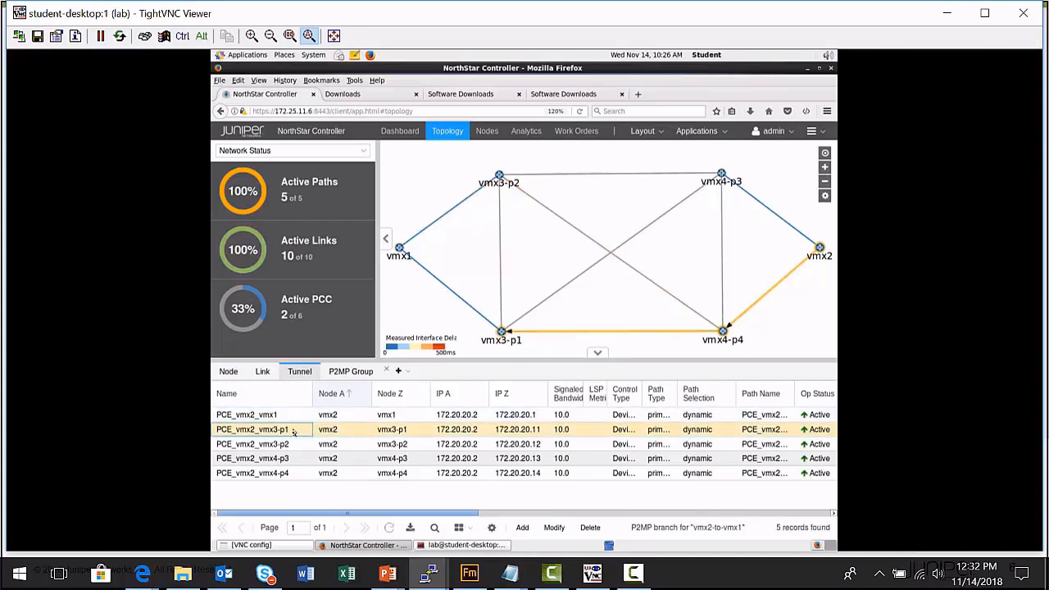
pyautogui.click(289, 444)
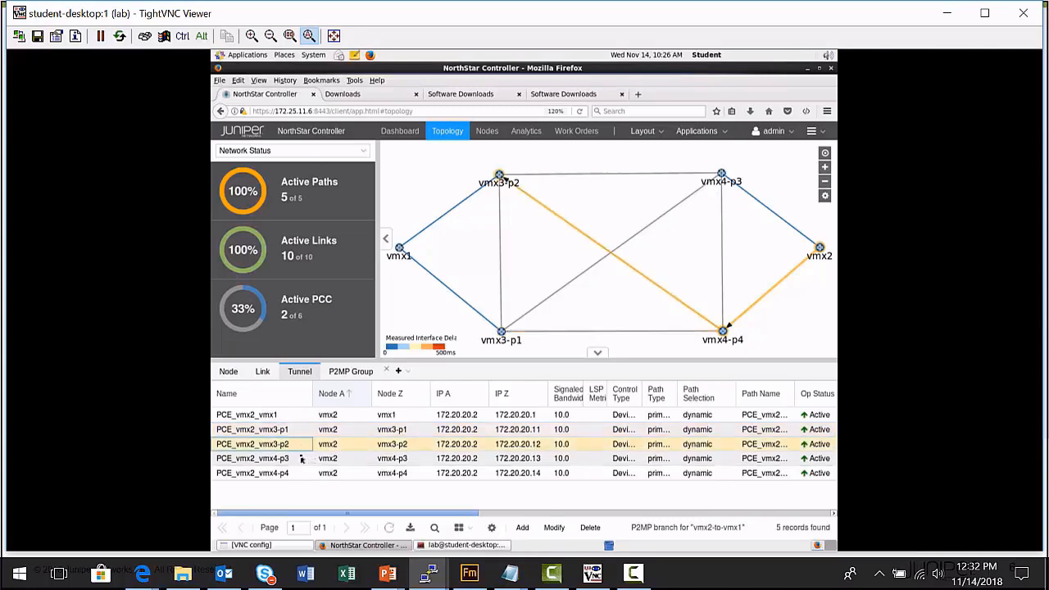
pyautogui.click(297, 473)
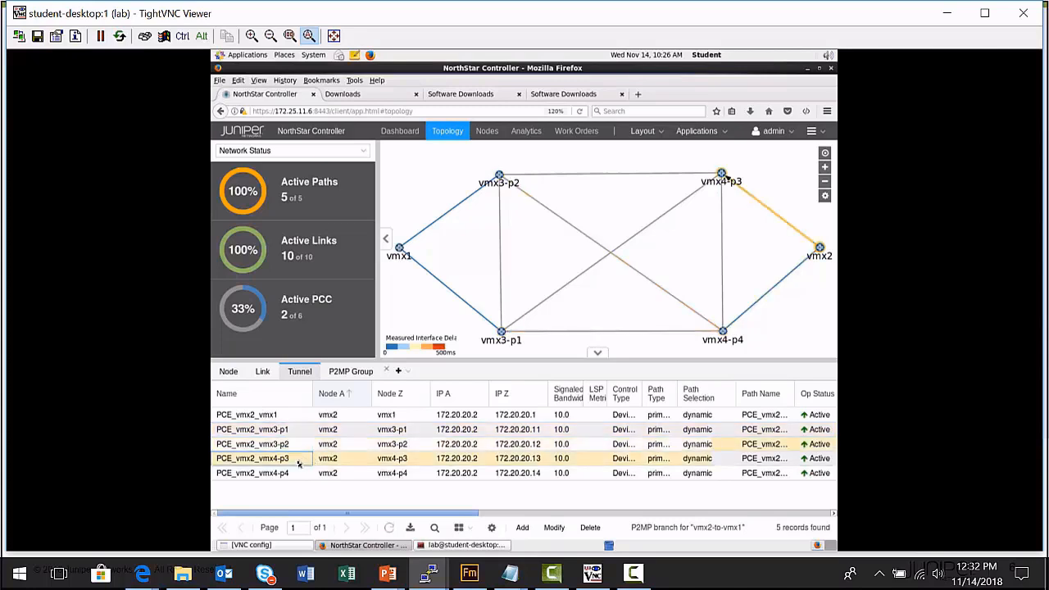
pyautogui.click(273, 416)
pyautogui.click(271, 429)
pyautogui.click(276, 444)
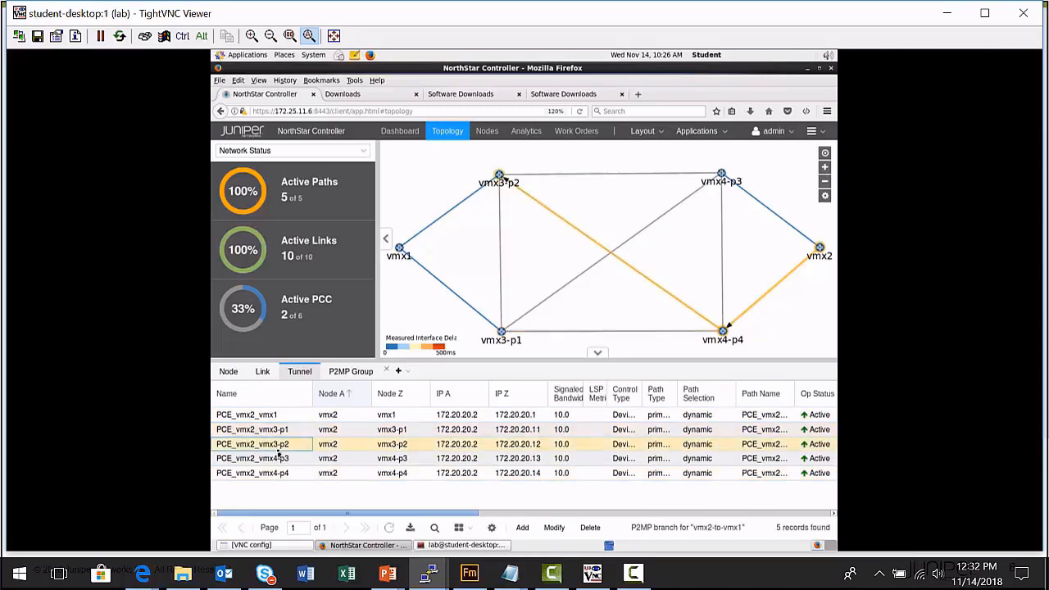
pyautogui.click(277, 459)
pyautogui.click(292, 474)
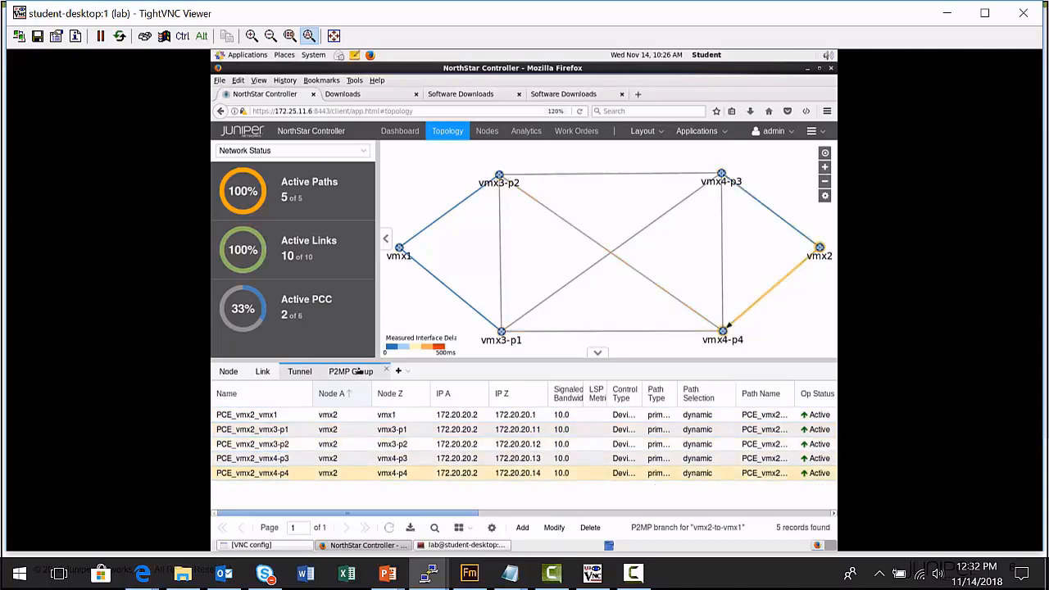
# Start a new P2MP group with the name vmx1-tovmx2 and the ID prefix P2MP
pyautogui.click(359, 371)
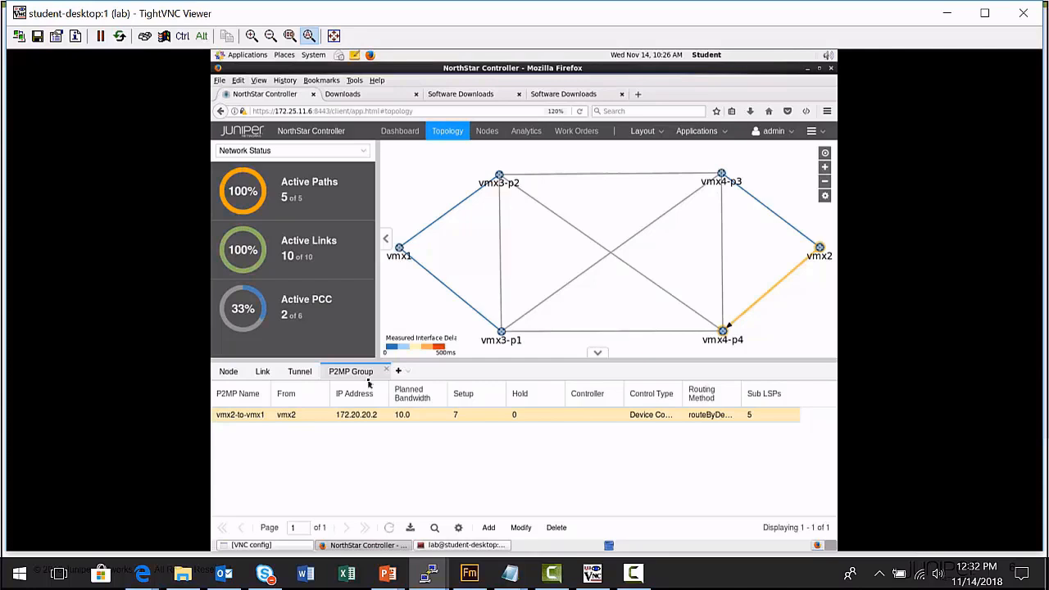
pyautogui.click(490, 527)
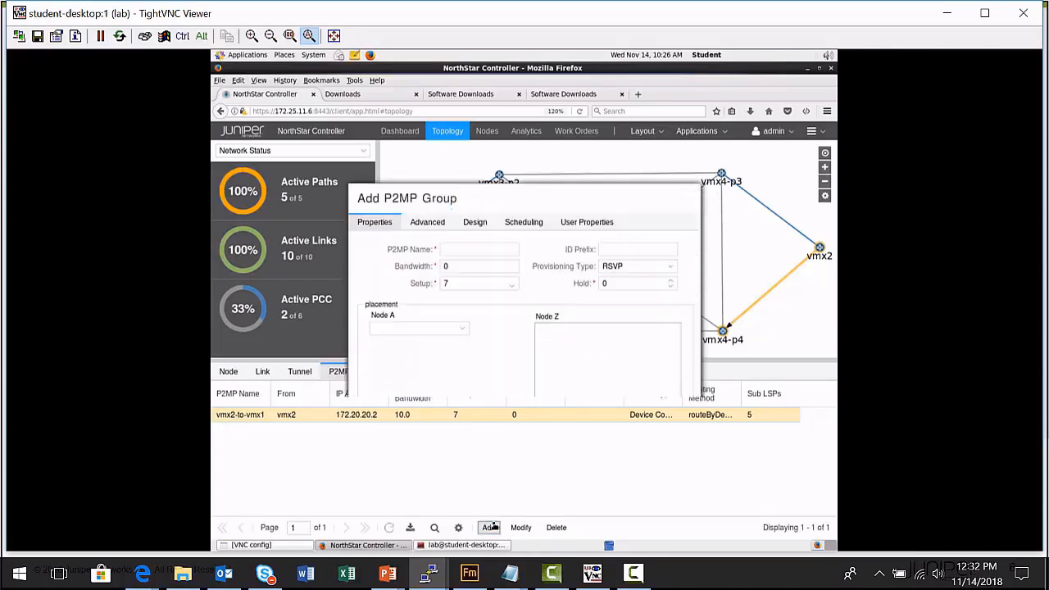
pyautogui.click(482, 248)
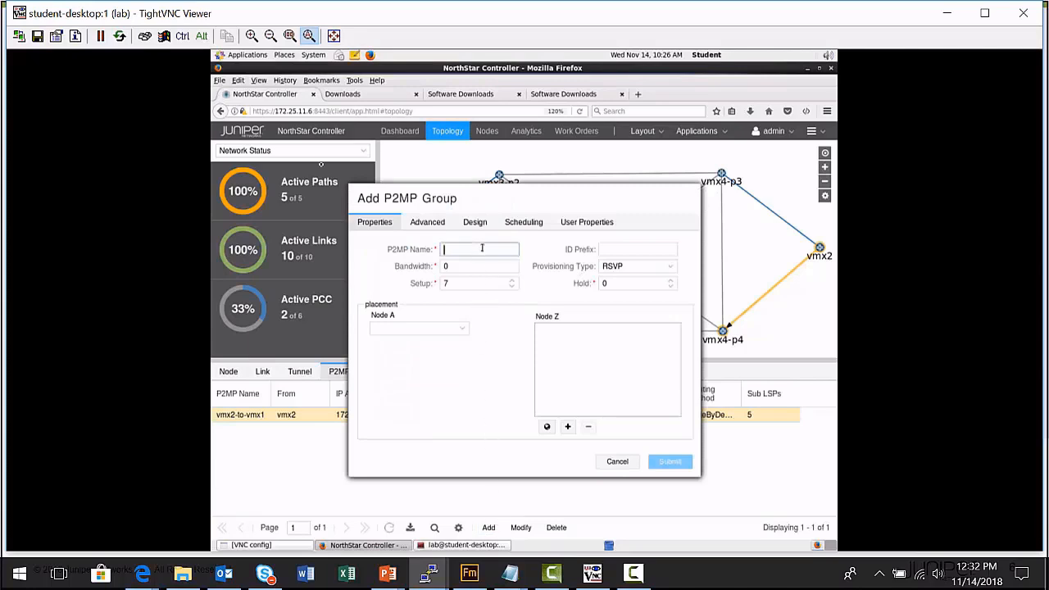
pyautogui.write('vmx1-tovmx2')
pyautogui.click(623, 248)
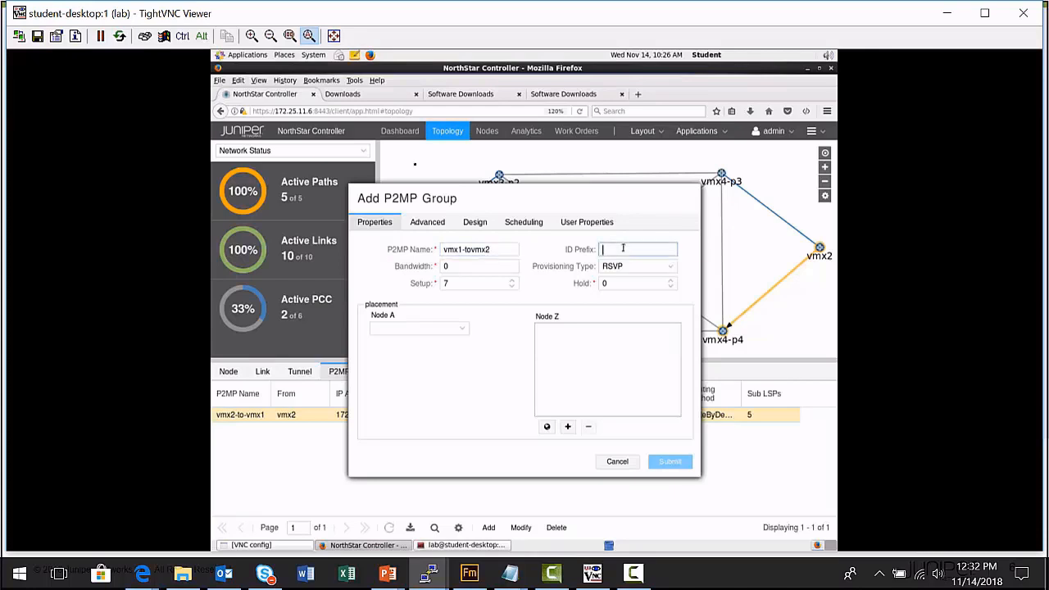
pyautogui.write('P2MP')
# Set the new P2MP group's bandwidth to 10M
pyautogui.click(469, 270)
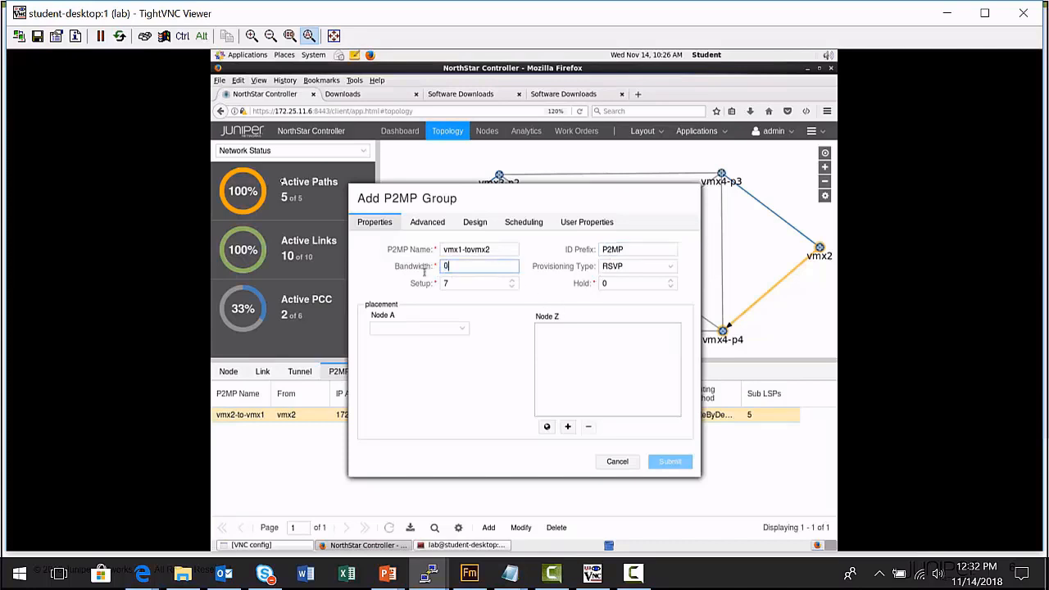
pyautogui.write('10M')
pyautogui.press('BackSpace')
pyautogui.press('BackSpace')
pyautogui.press('BackSpace')
pyautogui.press('BackSpace')
pyautogui.write('10M')
# Set vmx1 as Node A and include every node except vmx1 as Node Z
pyautogui.click(464, 330)
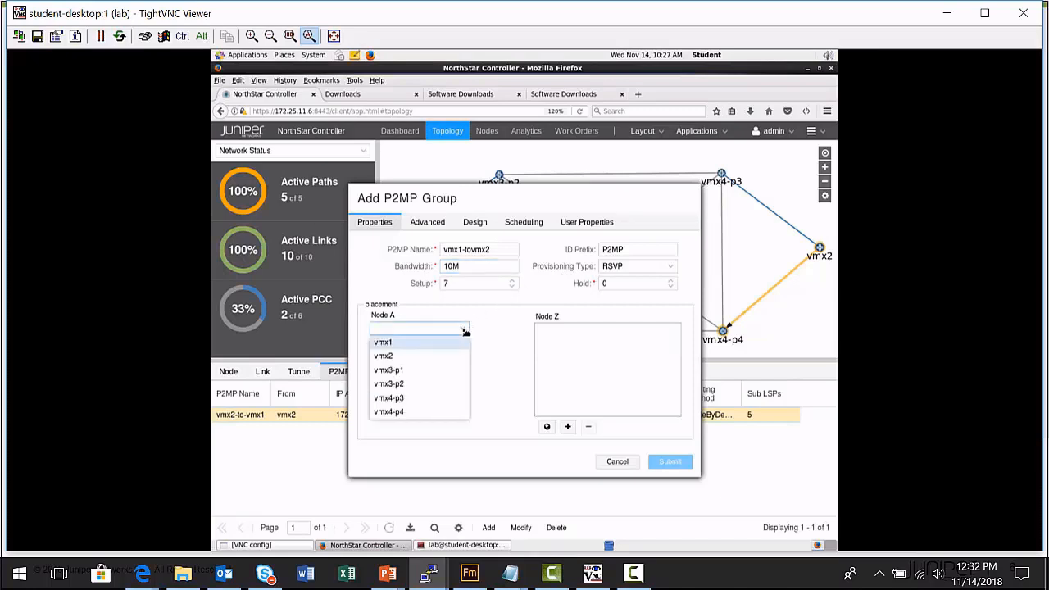
pyautogui.click(442, 346)
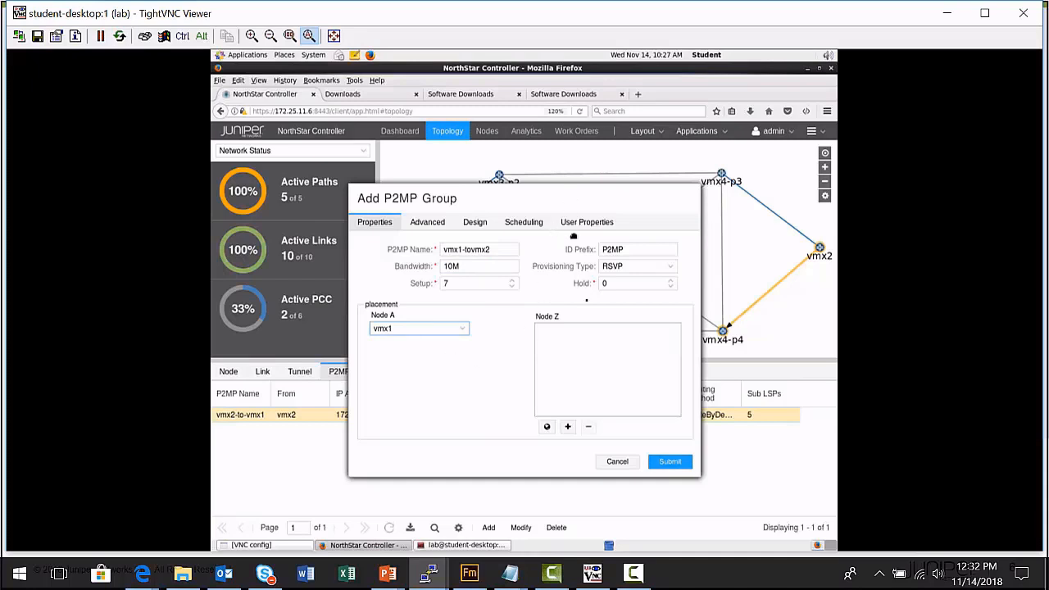
pyautogui.click(567, 427)
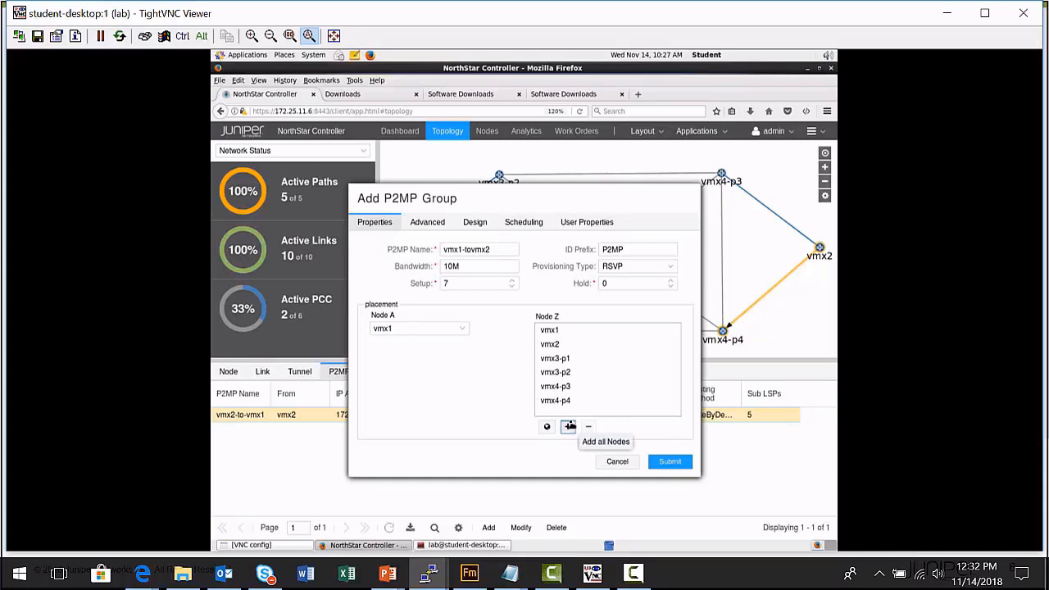
pyautogui.click(564, 332)
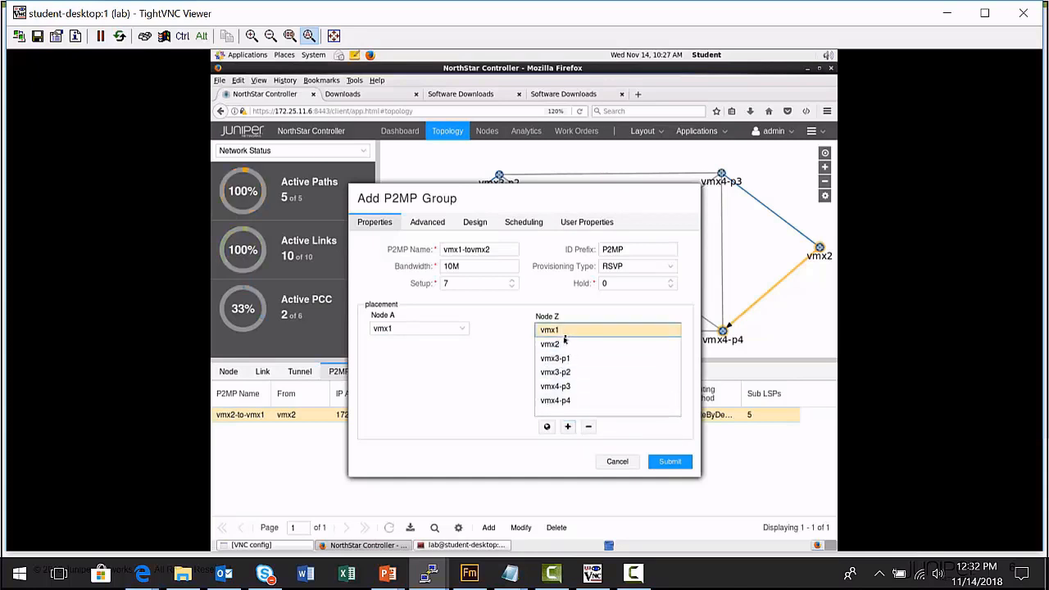
pyautogui.click(588, 427)
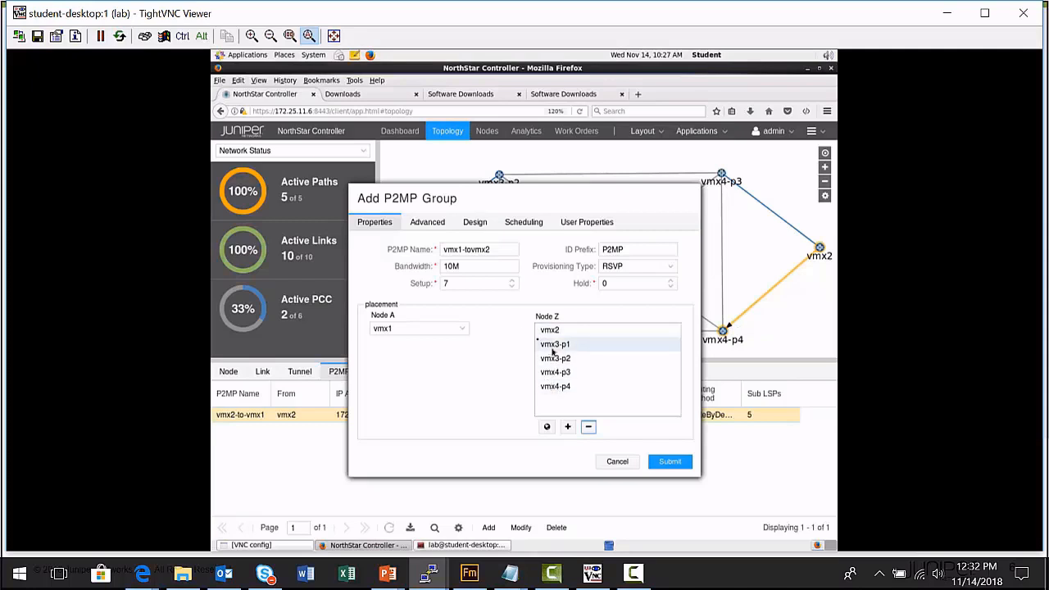
# Review the group's advanced, routing method, scheduling and user property options, keeping their defaults, and submit the new P2MP group
pyautogui.click(428, 226)
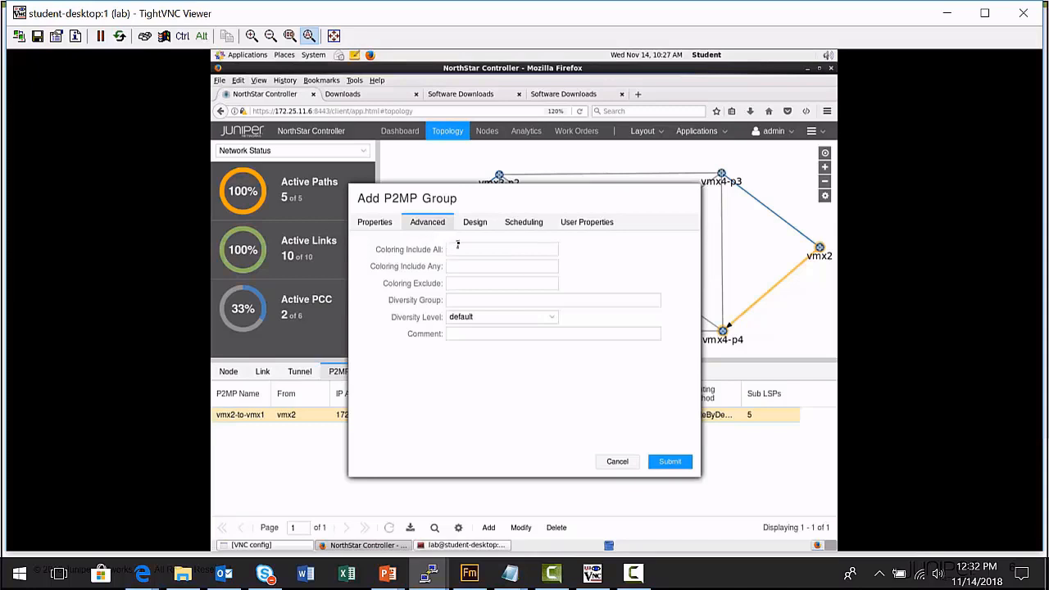
pyautogui.click(474, 226)
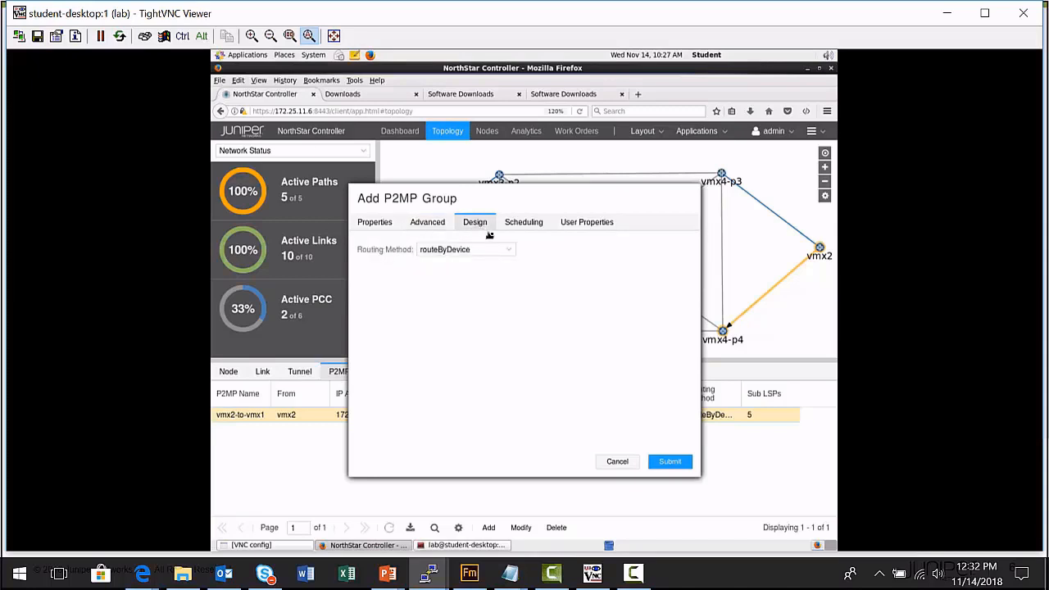
pyautogui.click(513, 250)
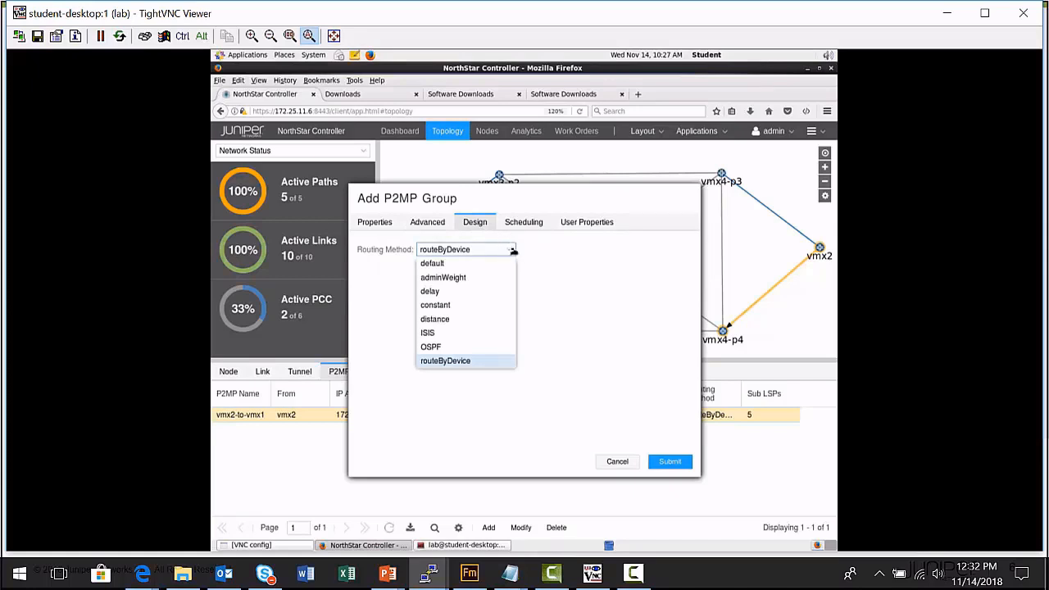
pyautogui.click(513, 250)
pyautogui.click(524, 224)
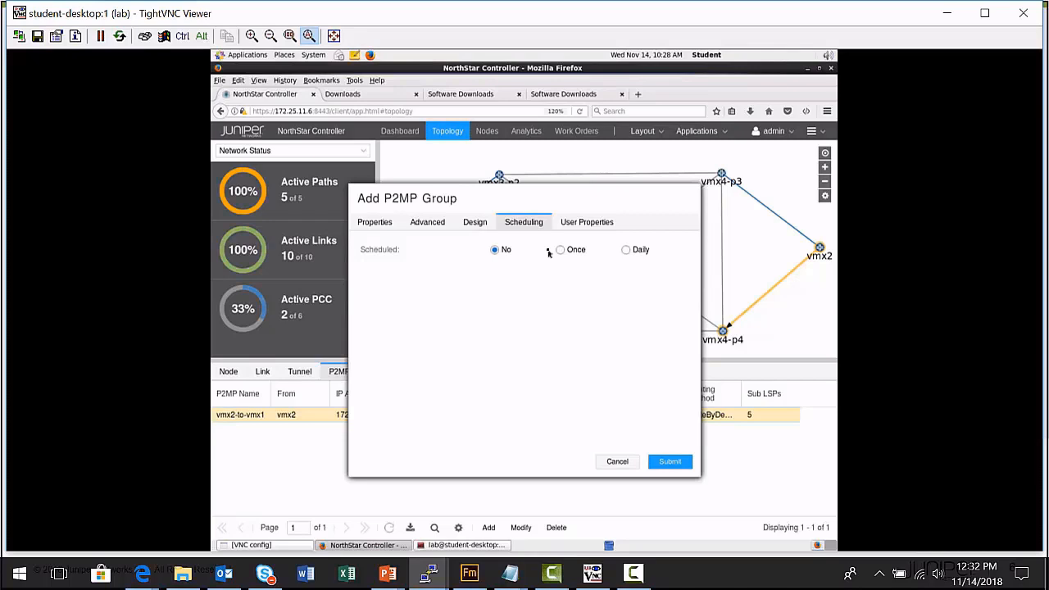
pyautogui.click(588, 222)
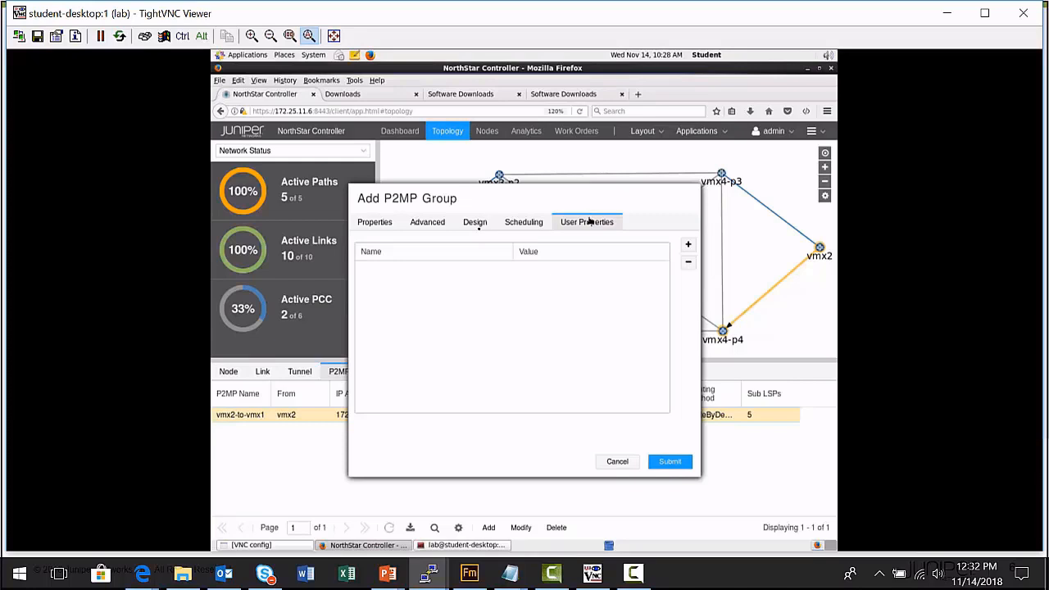
pyautogui.click(385, 226)
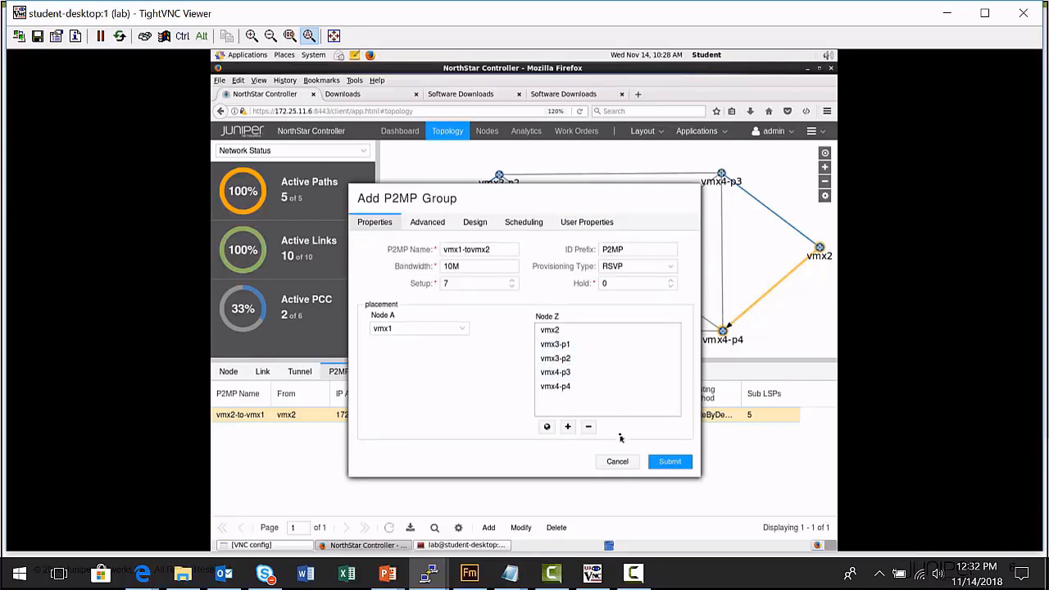
pyautogui.click(670, 463)
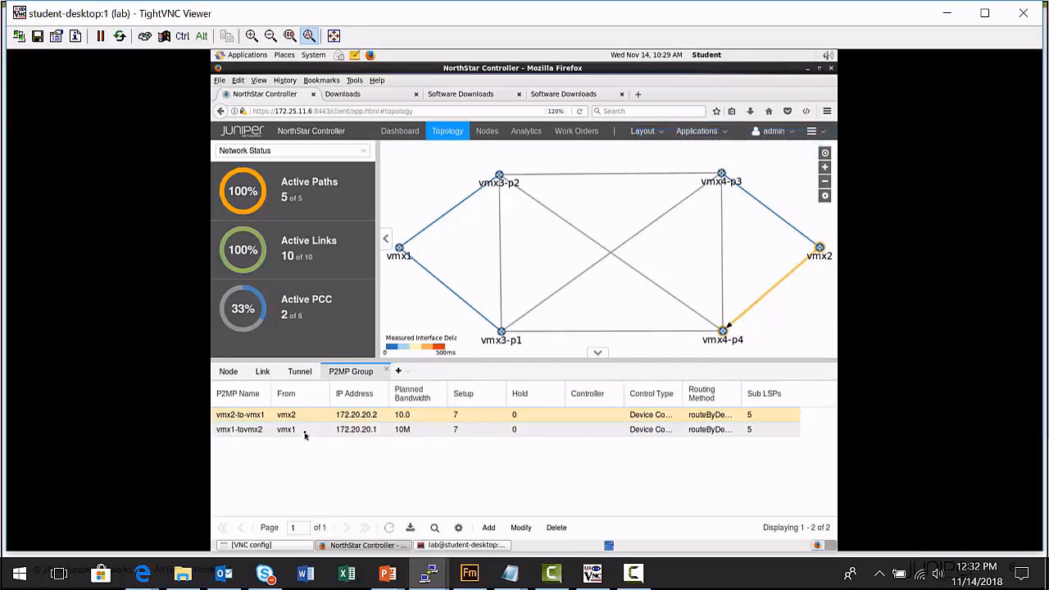
# Compare the topology paths of the vmx1-tovmx2 and vmx2-to-vmx1 P2MP groups
pyautogui.click(257, 433)
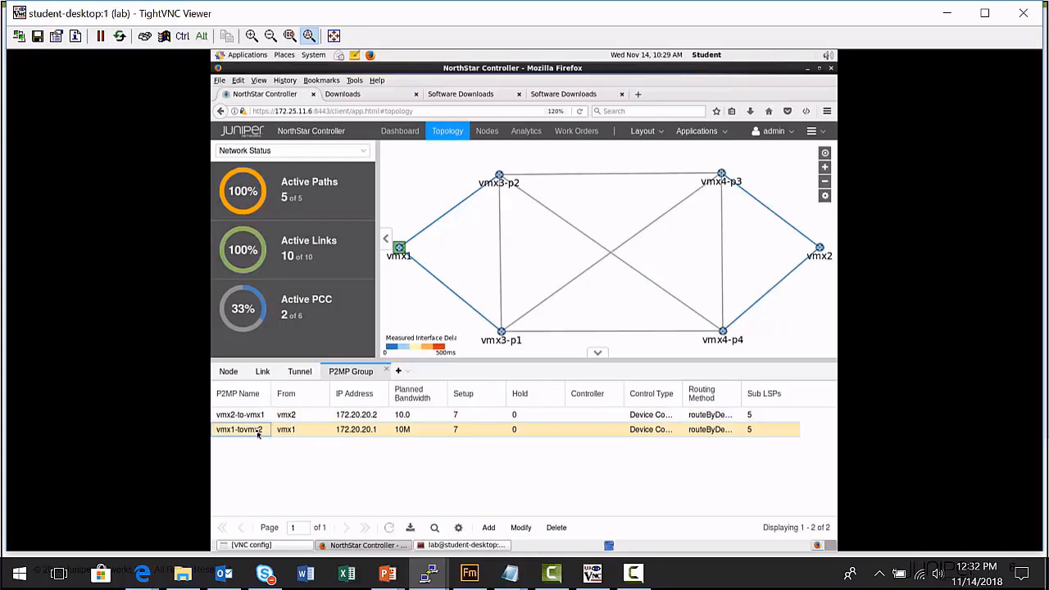
pyautogui.click(247, 416)
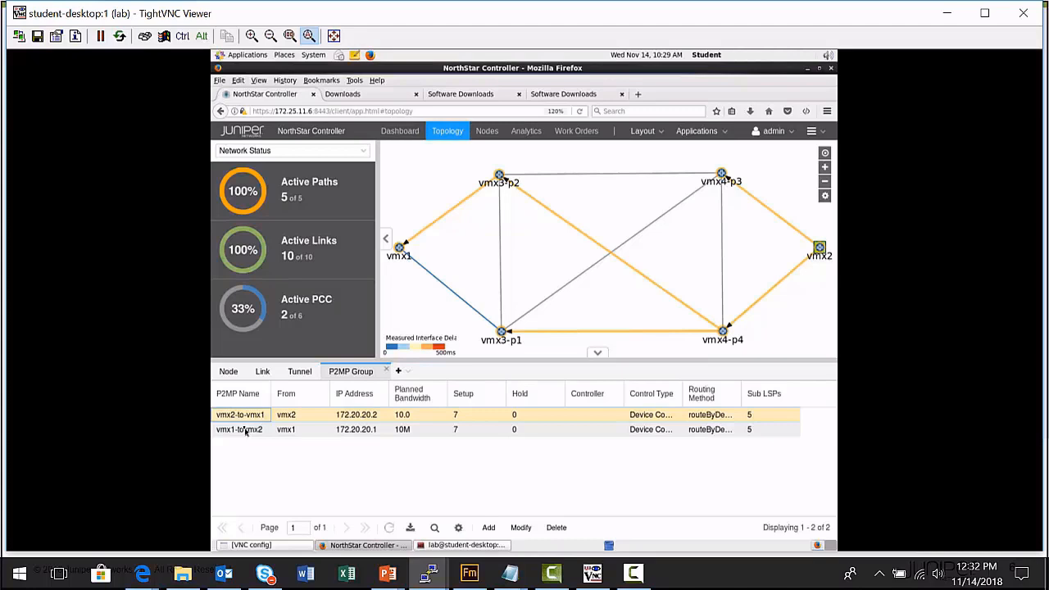
pyautogui.click(246, 432)
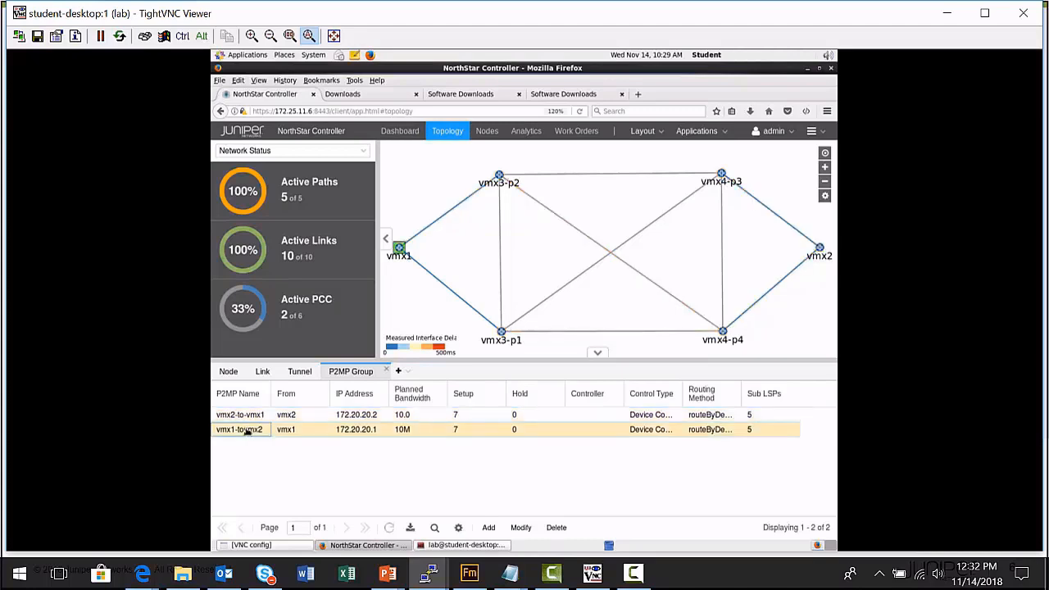
# View the sub LSPs of vmx1-tovmx2, check the tunnels' paths on the topology, and return to the P2MP group list
pyautogui.rightClick(246, 430)
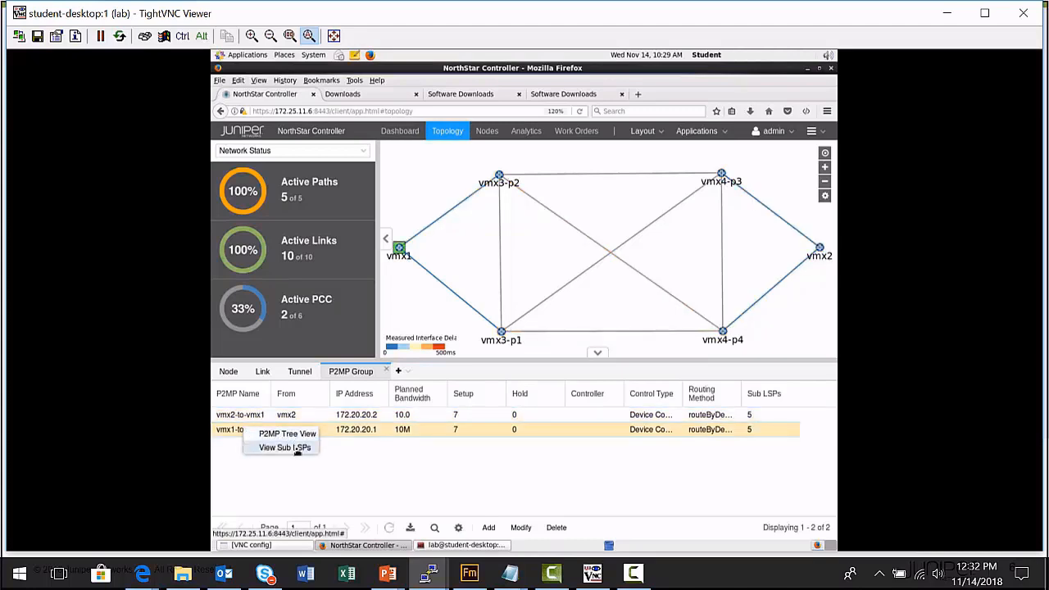
pyautogui.click(297, 449)
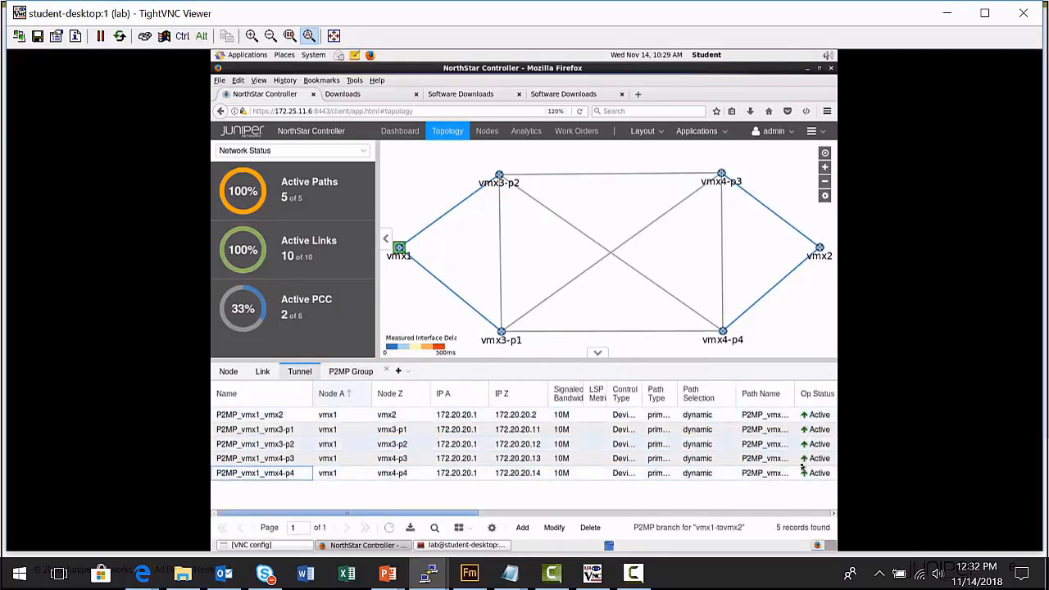
pyautogui.click(301, 416)
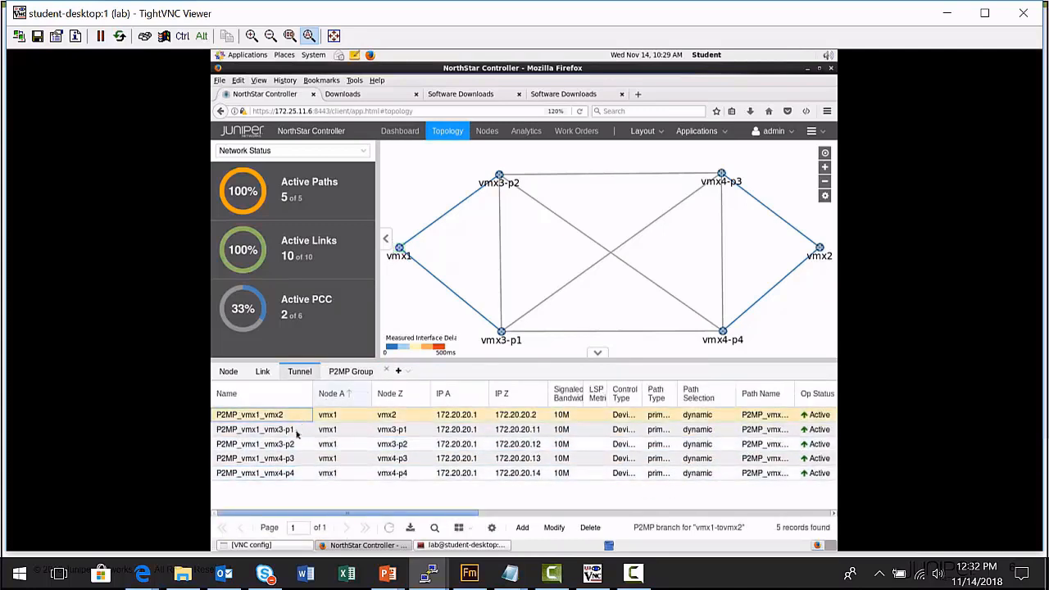
pyautogui.click(299, 430)
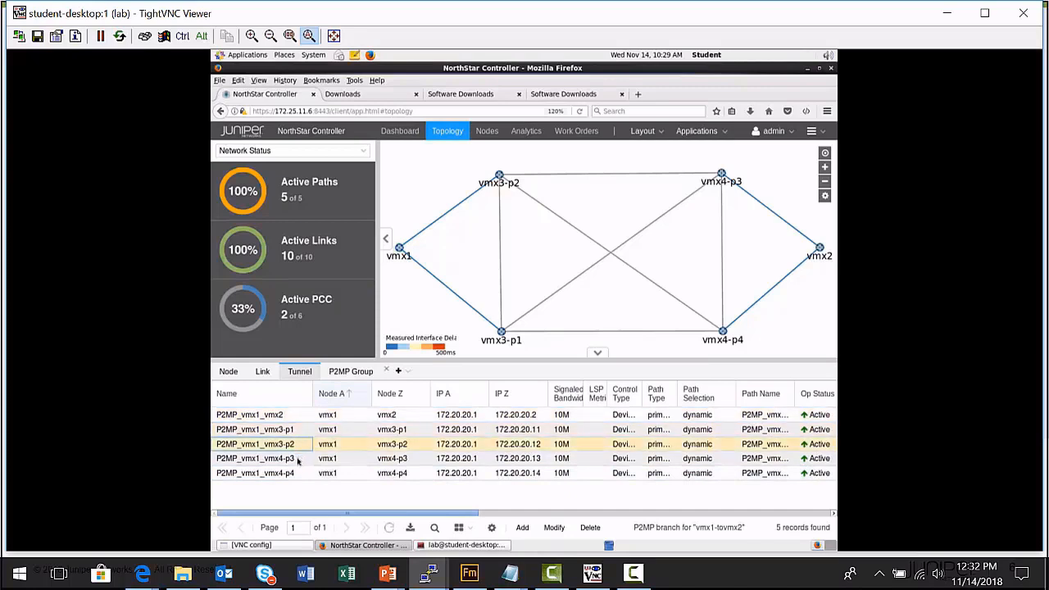
pyautogui.click(297, 458)
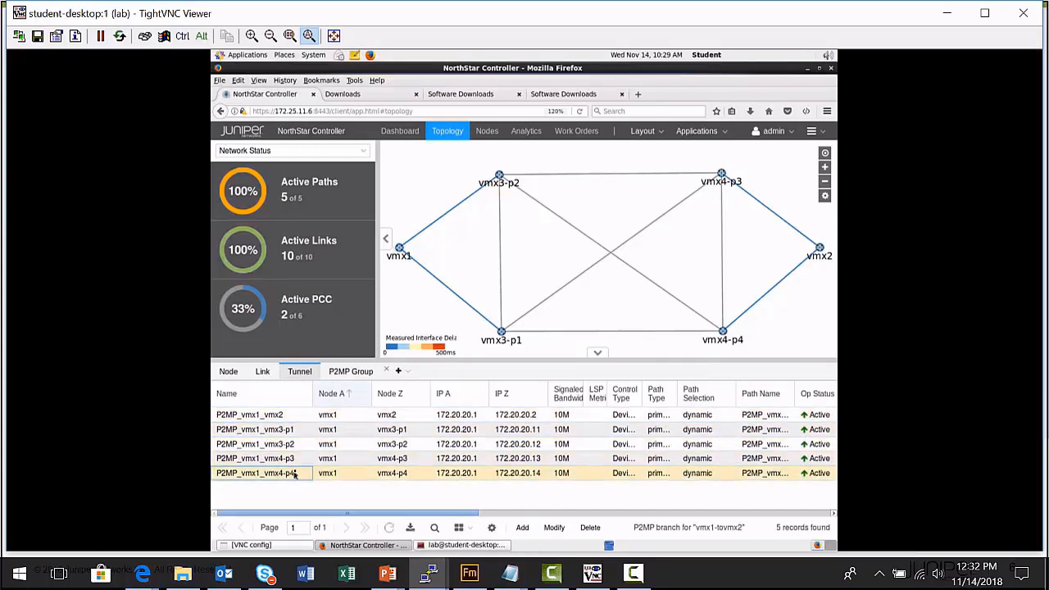
pyautogui.click(350, 372)
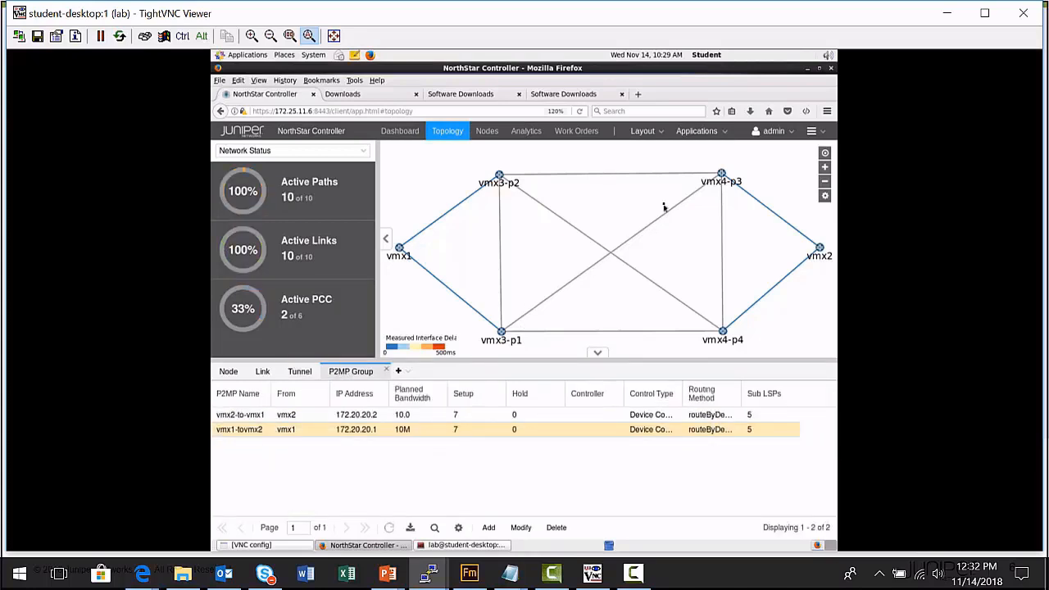
# Open the Administration device collection tasks and resubmit the Netconf Collection task for all devices, starting now and never repeating
pyautogui.click(822, 134)
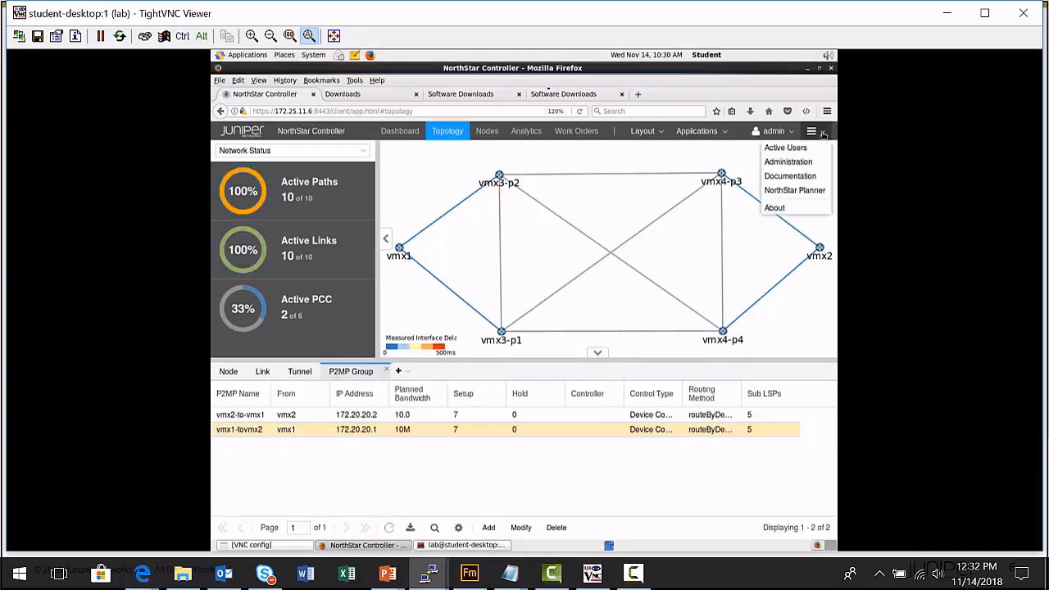
pyautogui.click(789, 163)
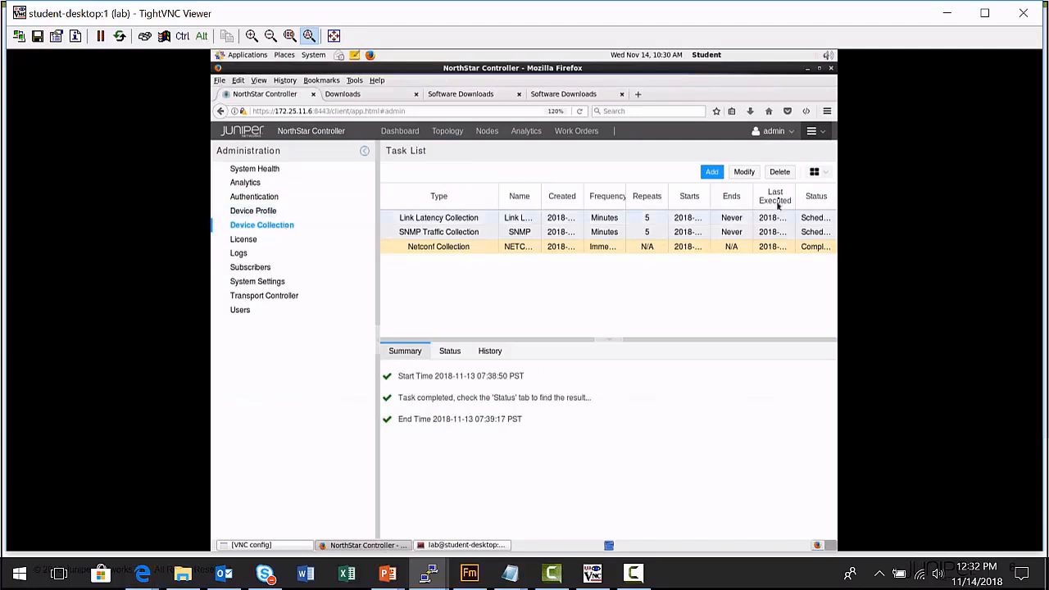
pyautogui.click(744, 172)
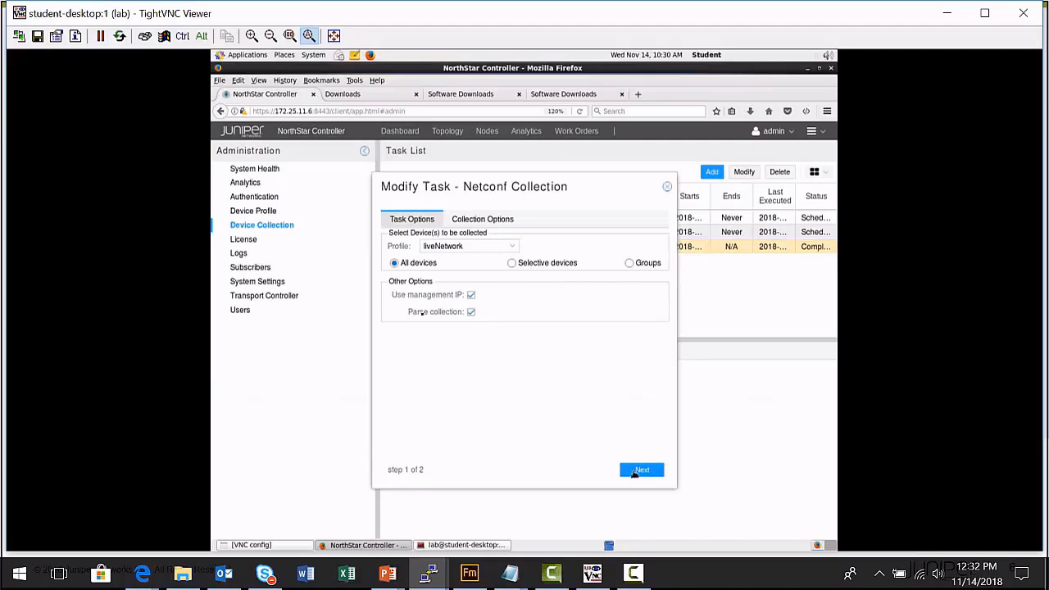
pyautogui.click(635, 473)
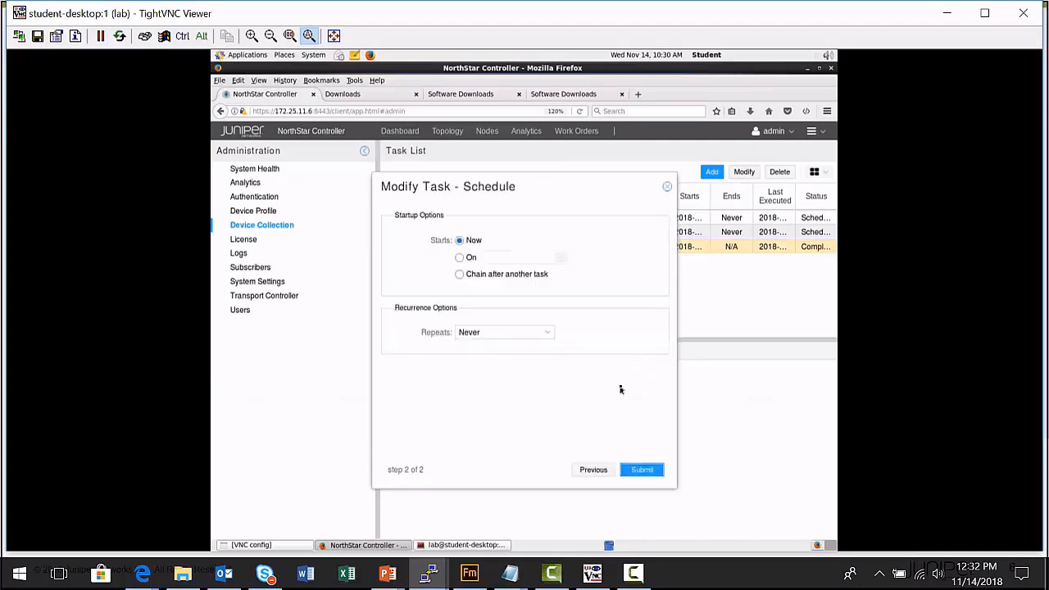
pyautogui.click(640, 471)
pyautogui.click(502, 361)
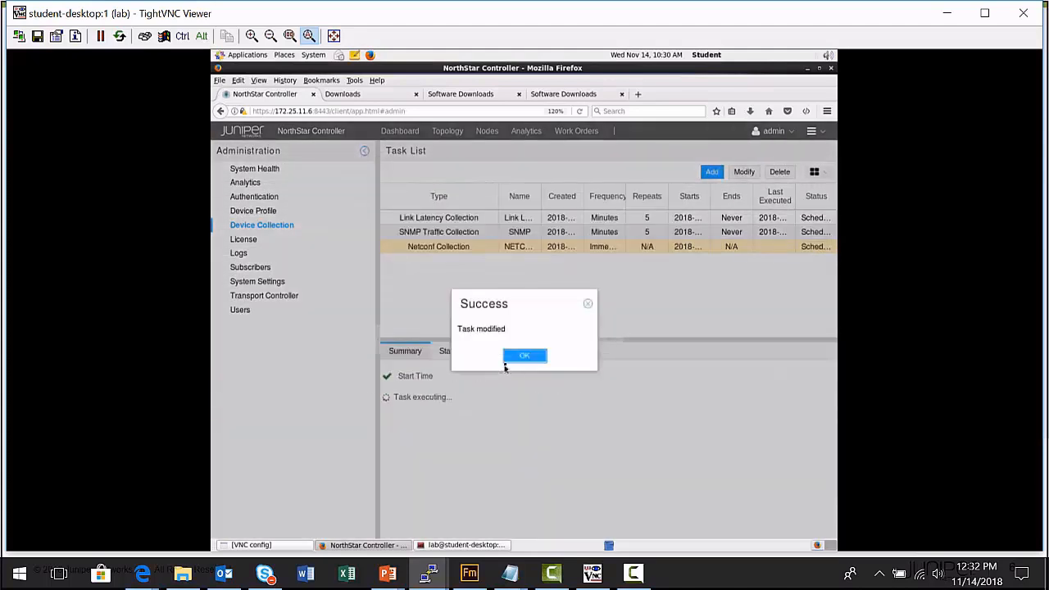
pyautogui.click(520, 358)
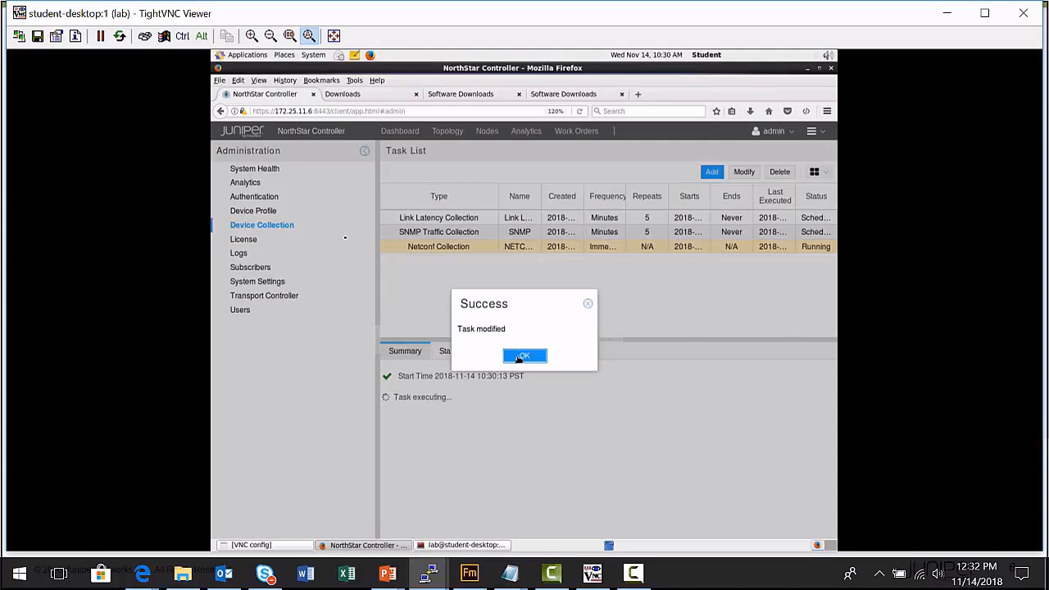
pyautogui.click(521, 357)
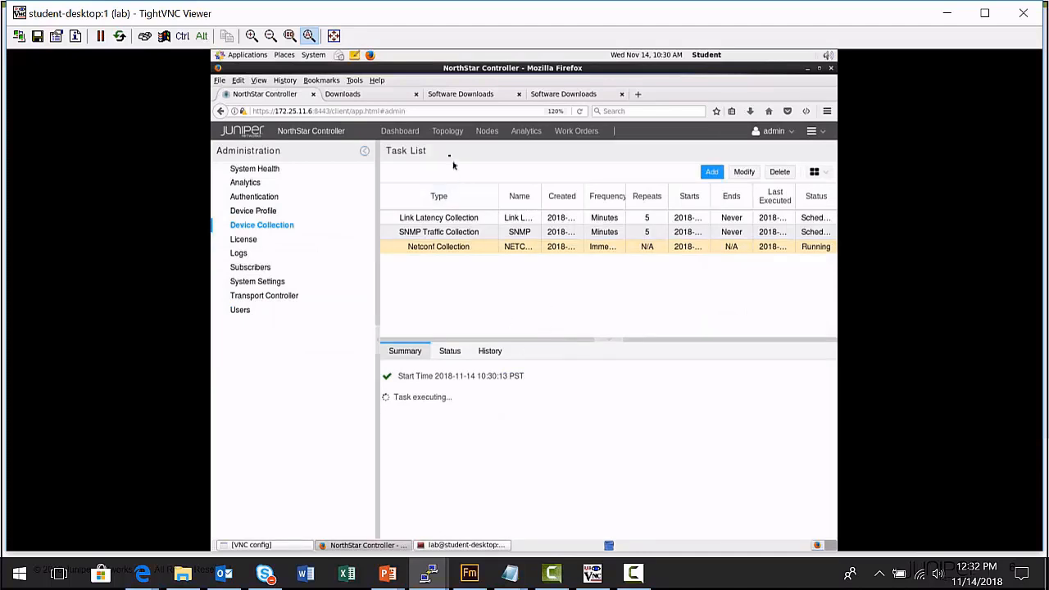
# Return to the topology and open the P2MP tree view of the vmx2-to-vmx1 group
pyautogui.click(444, 136)
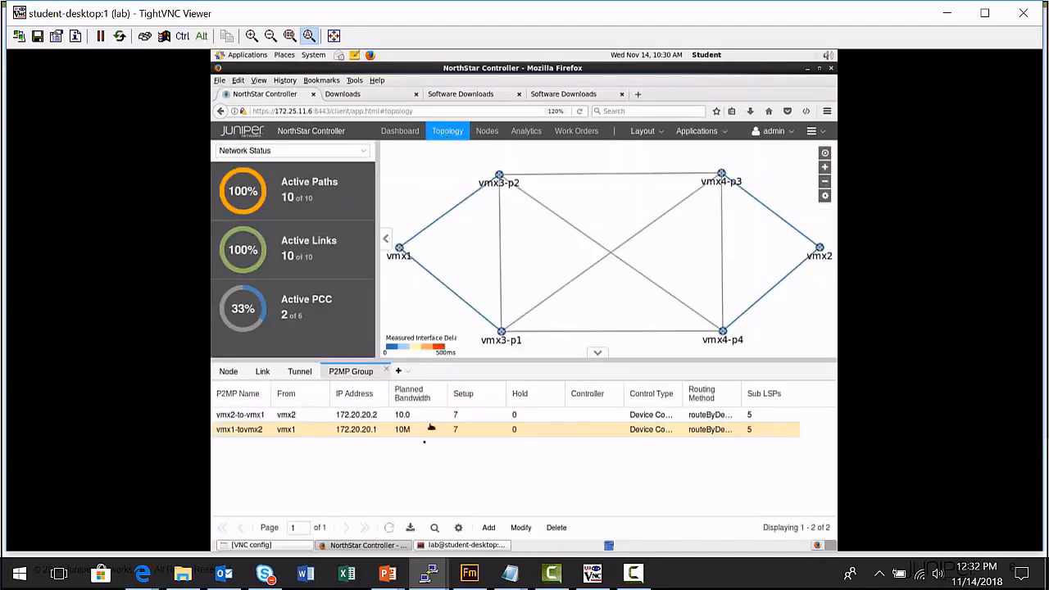
pyautogui.click(260, 418)
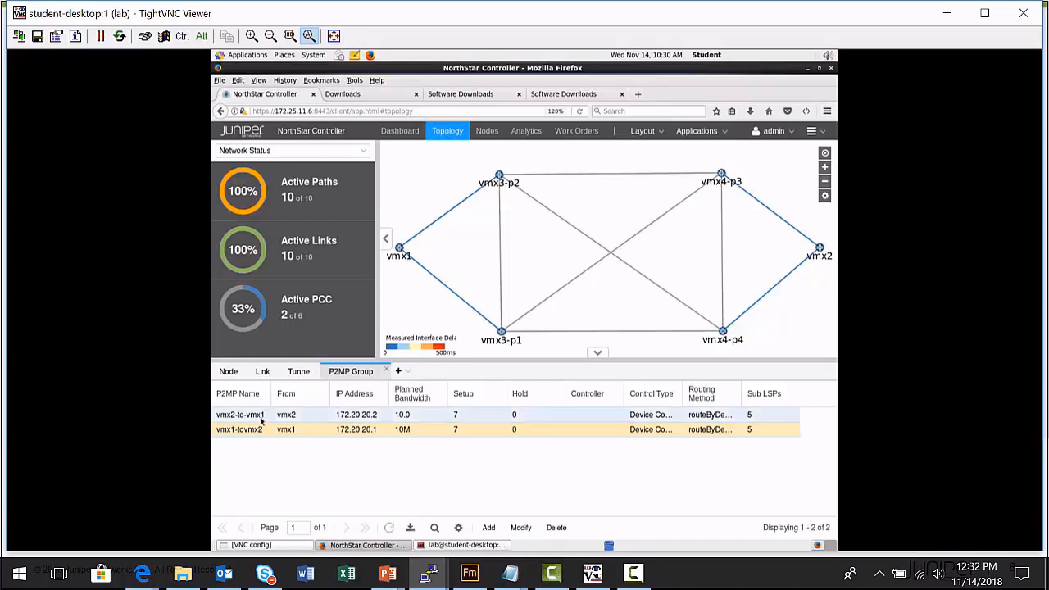
pyautogui.rightClick(260, 418)
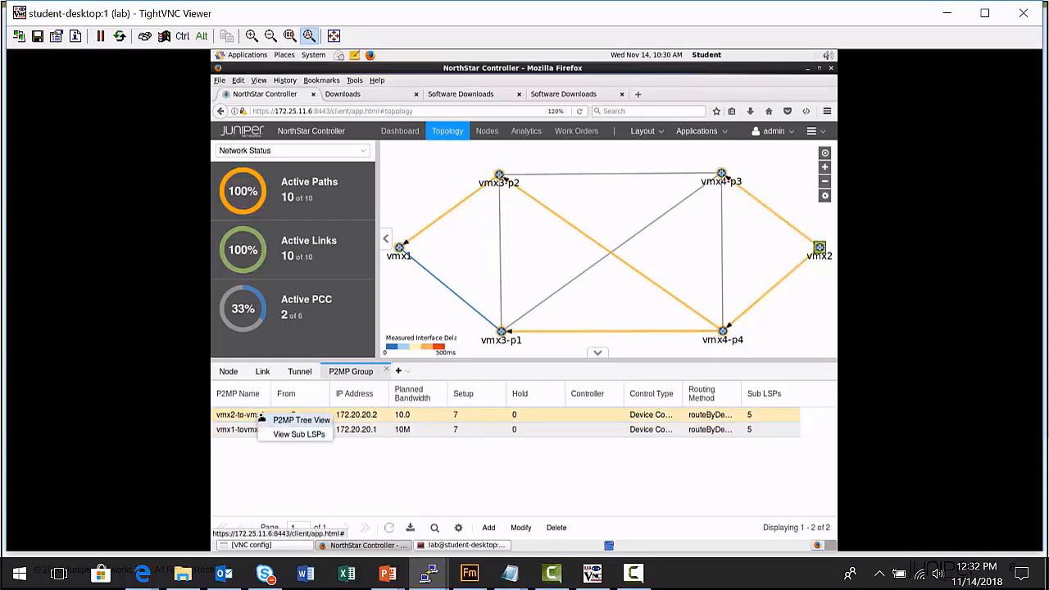
pyautogui.click(326, 420)
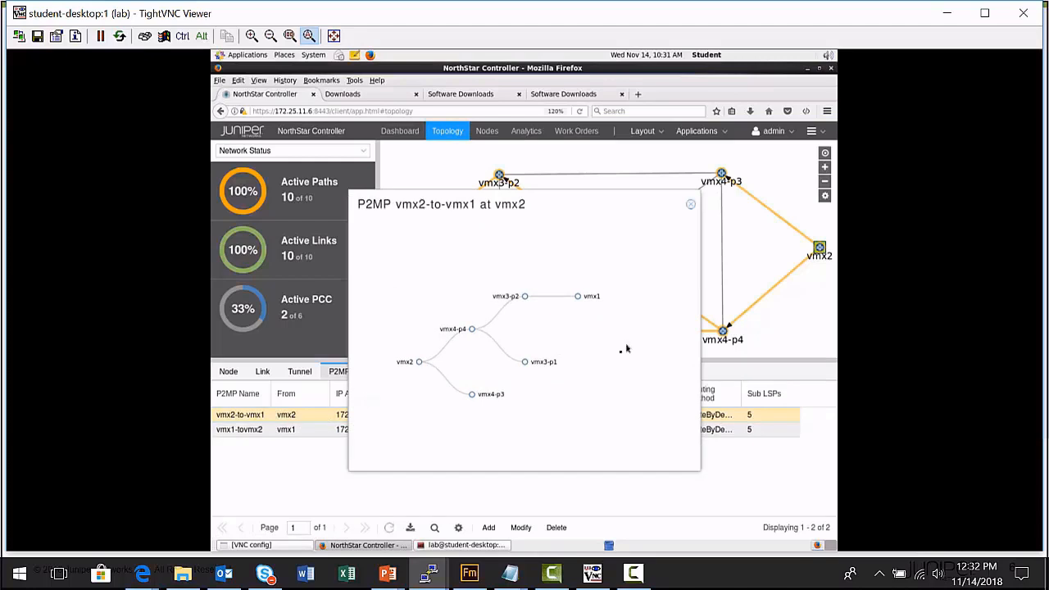
# Collapse and expand the vmx4-p4 and vmx3-p2 branches of the P2MP tree, and close the tree view
pyautogui.click(525, 298)
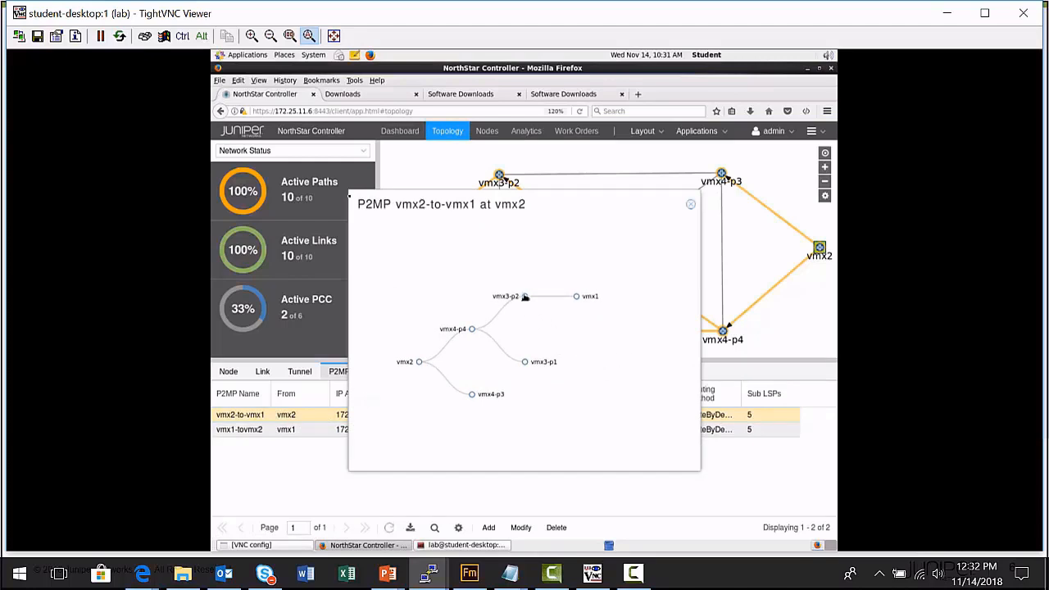
pyautogui.click(472, 332)
pyautogui.click(472, 330)
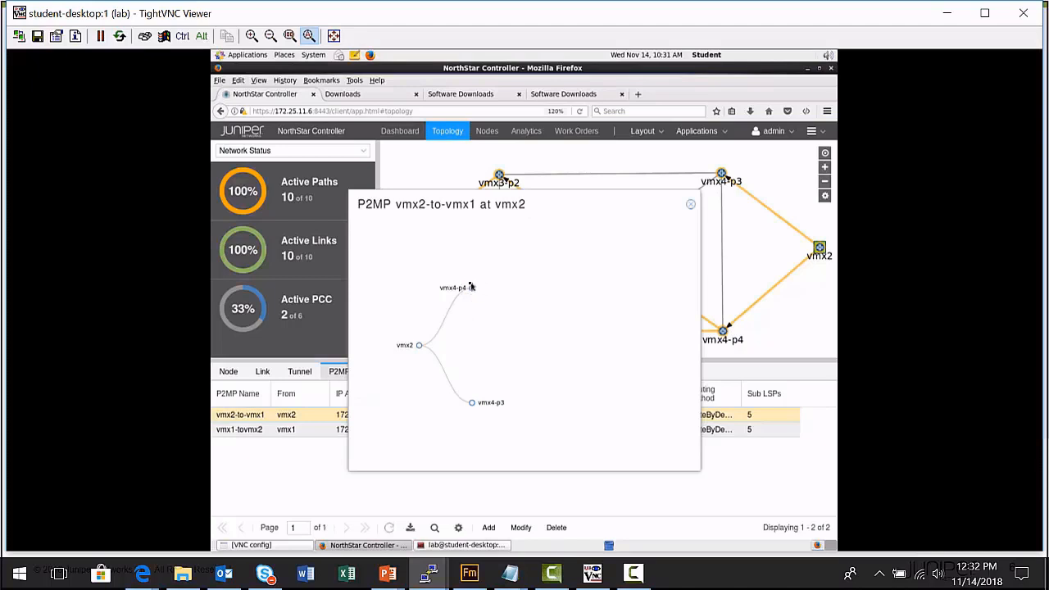
pyautogui.click(473, 289)
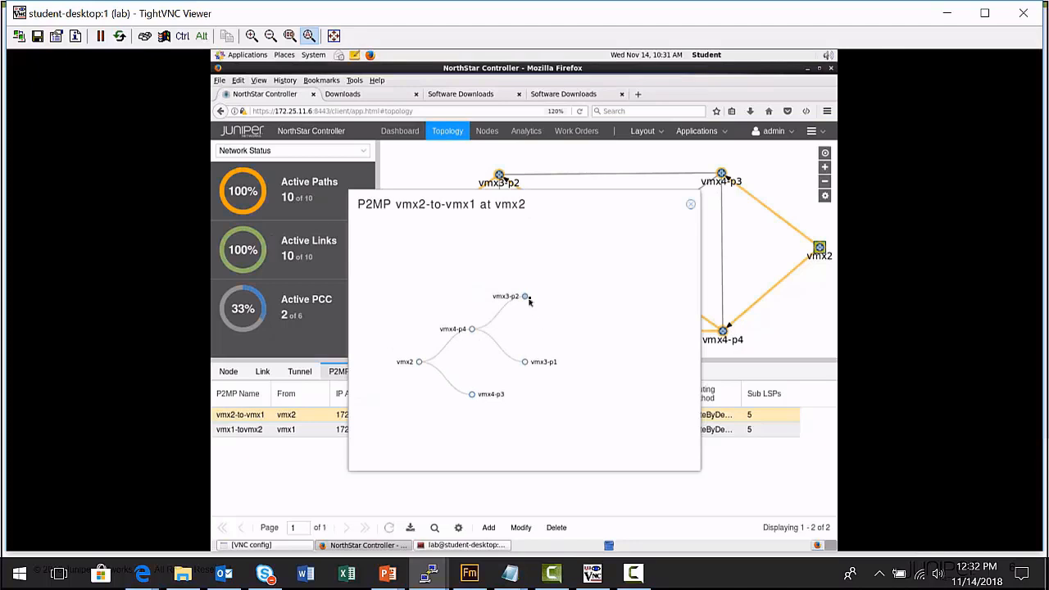
pyautogui.click(525, 297)
pyautogui.click(692, 206)
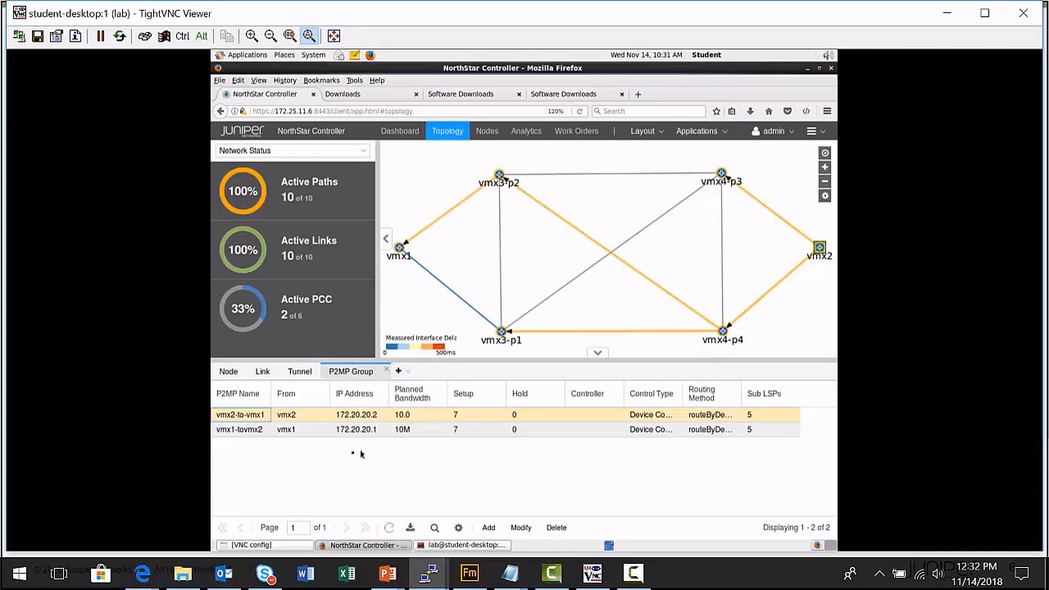
# List the sub LSPs of vmx1-tovmx2 and trace the tunnels from vmx1 one by one on the topology
pyautogui.click(265, 431)
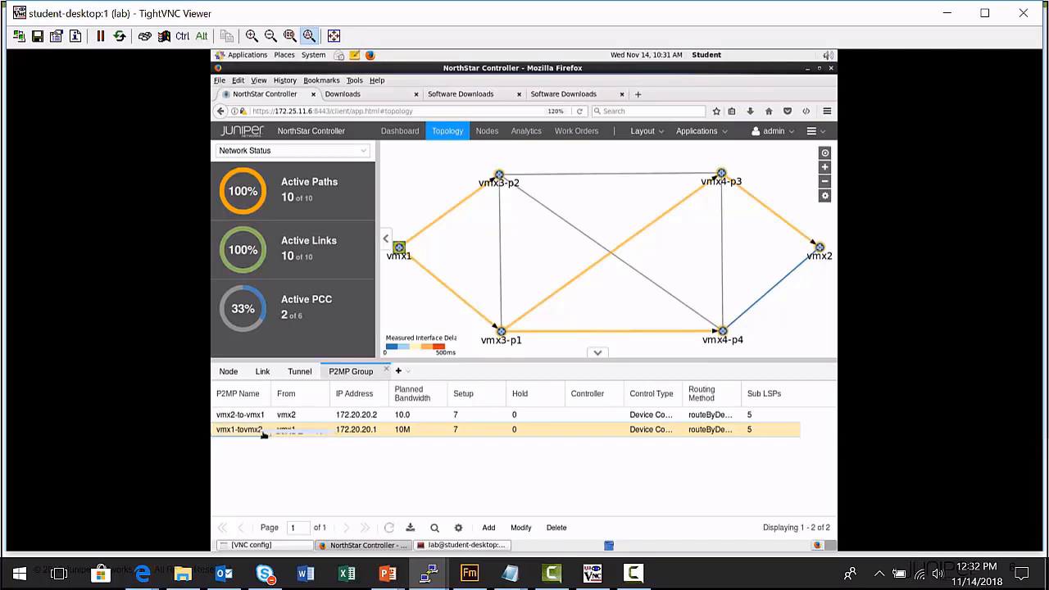
pyautogui.rightClick(264, 433)
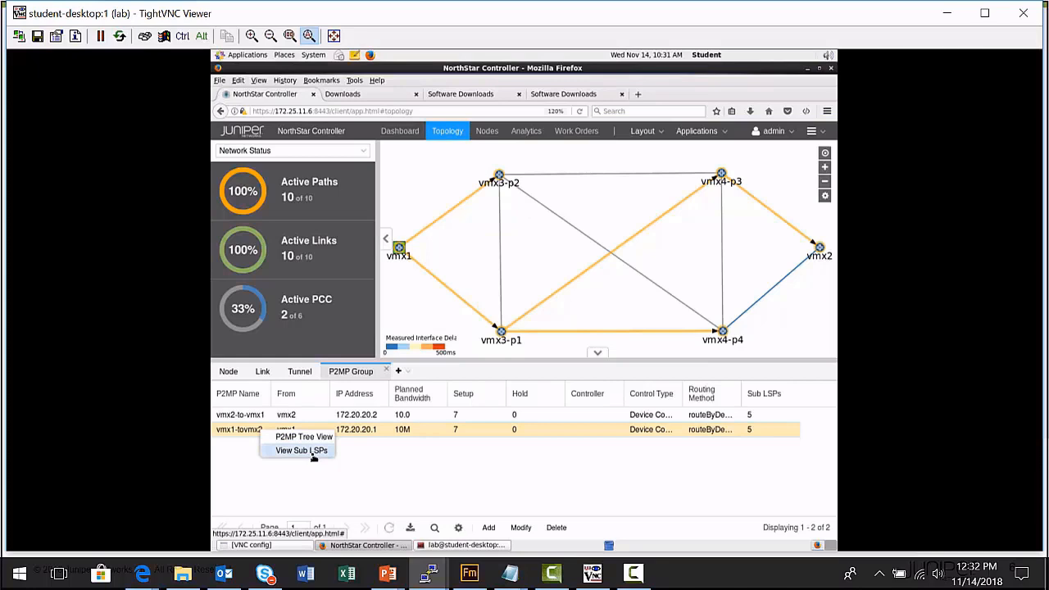
pyautogui.click(314, 456)
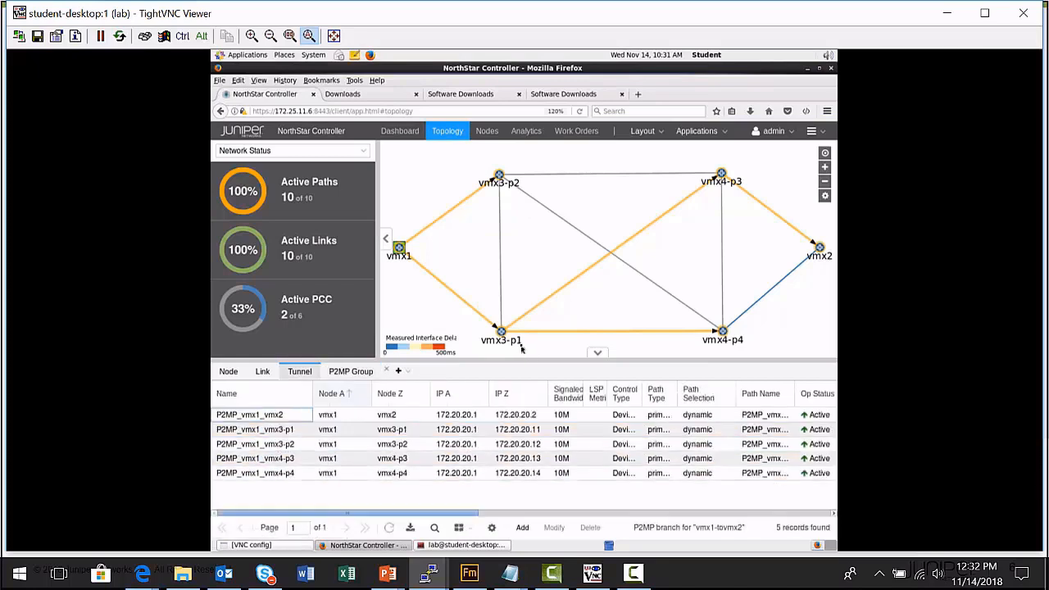
pyautogui.rightClick(282, 418)
pyautogui.click(276, 420)
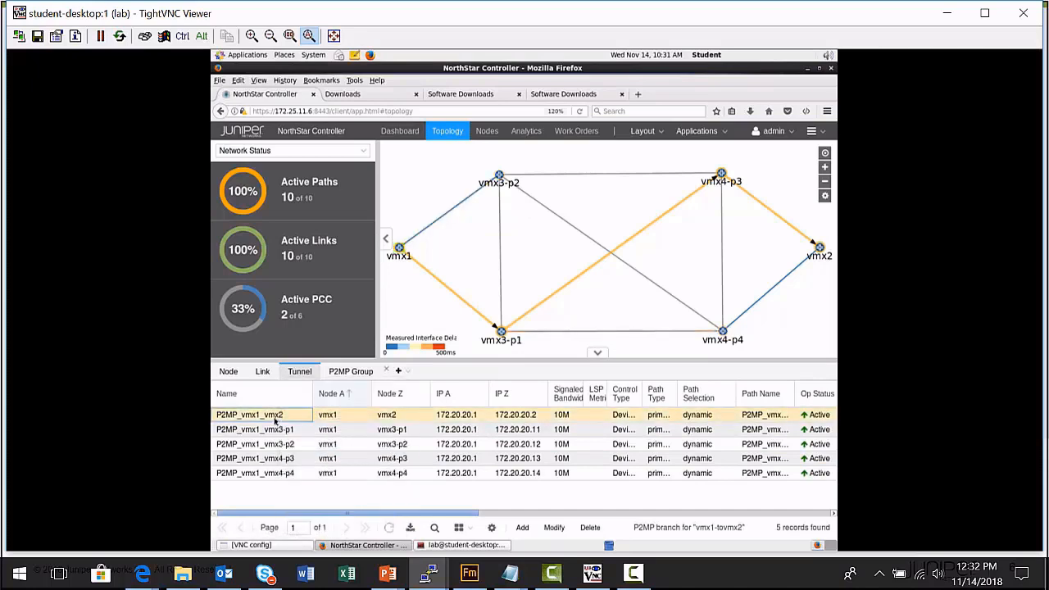
pyautogui.click(276, 430)
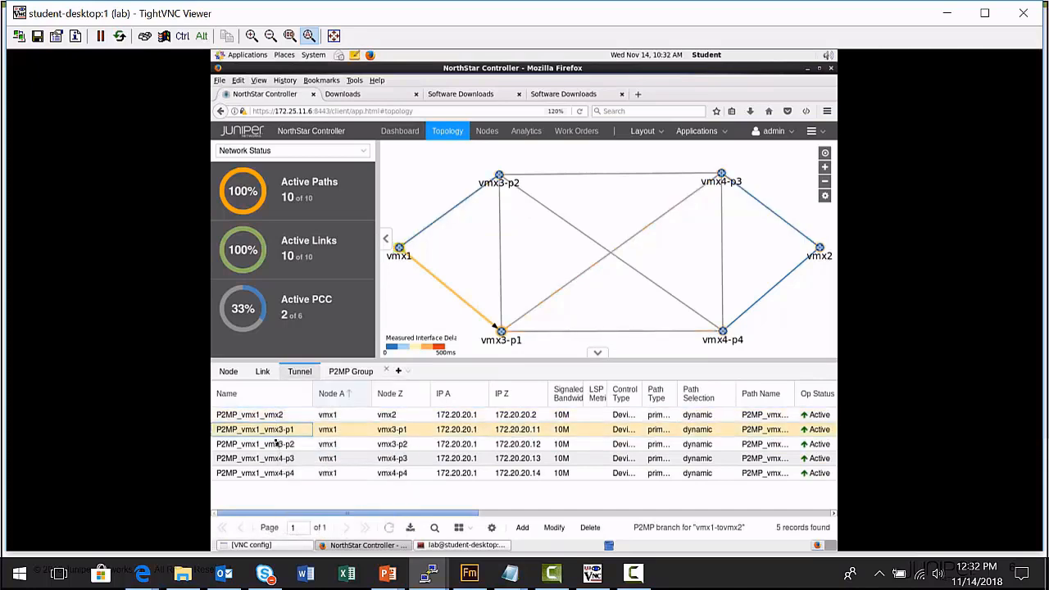
pyautogui.click(279, 446)
pyautogui.click(282, 459)
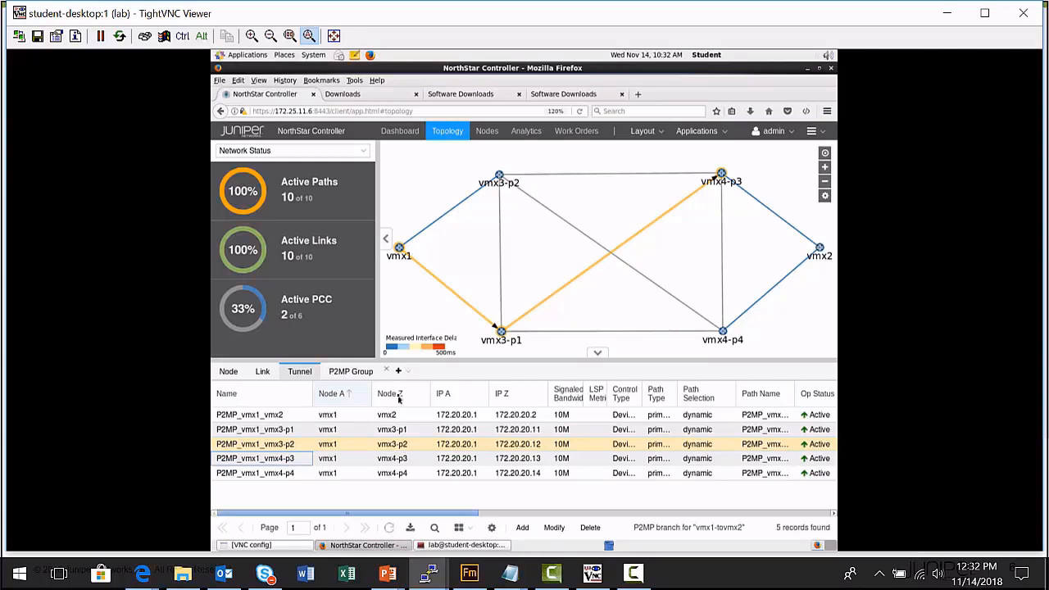
pyautogui.press('Down')
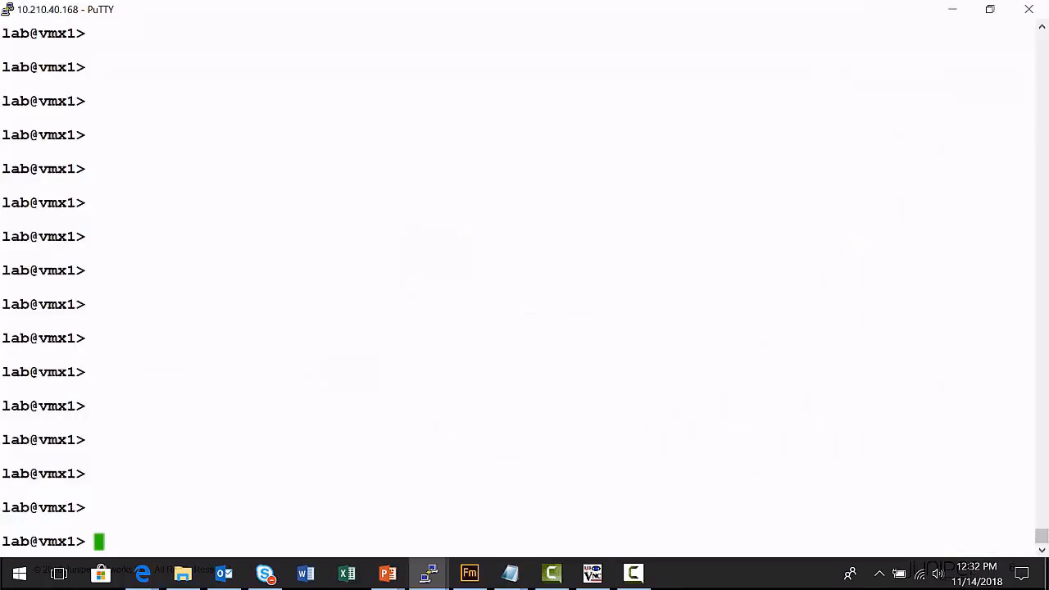
# In the vmx1 PuTTY session, run "show configuration protocols mpls", page through the P2MP label-switched-path configuration, and leave the output
pyautogui.write('show configuration protocols mpls')
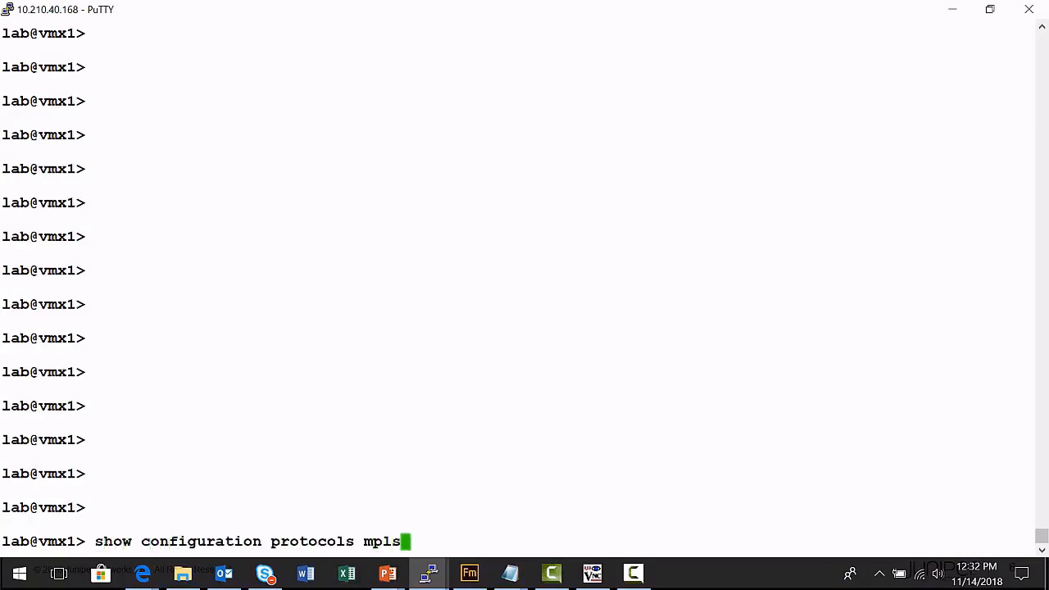
pyautogui.press('Return')
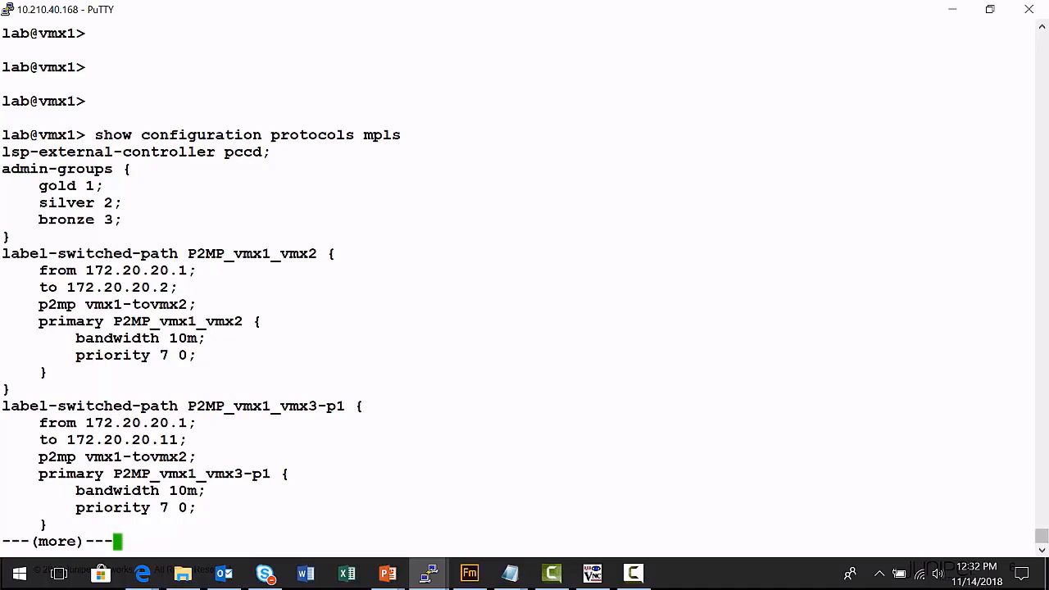
pyautogui.press('space')
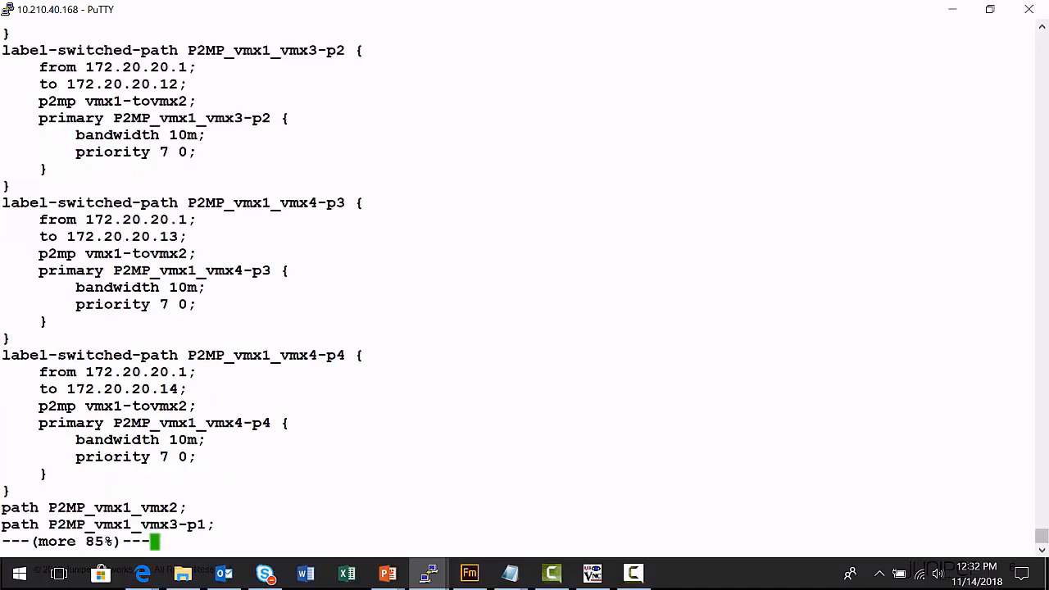
pyautogui.press('Return')
pyautogui.press('Return')
pyautogui.press('Return')
pyautogui.press('Return')
pyautogui.press('Return')
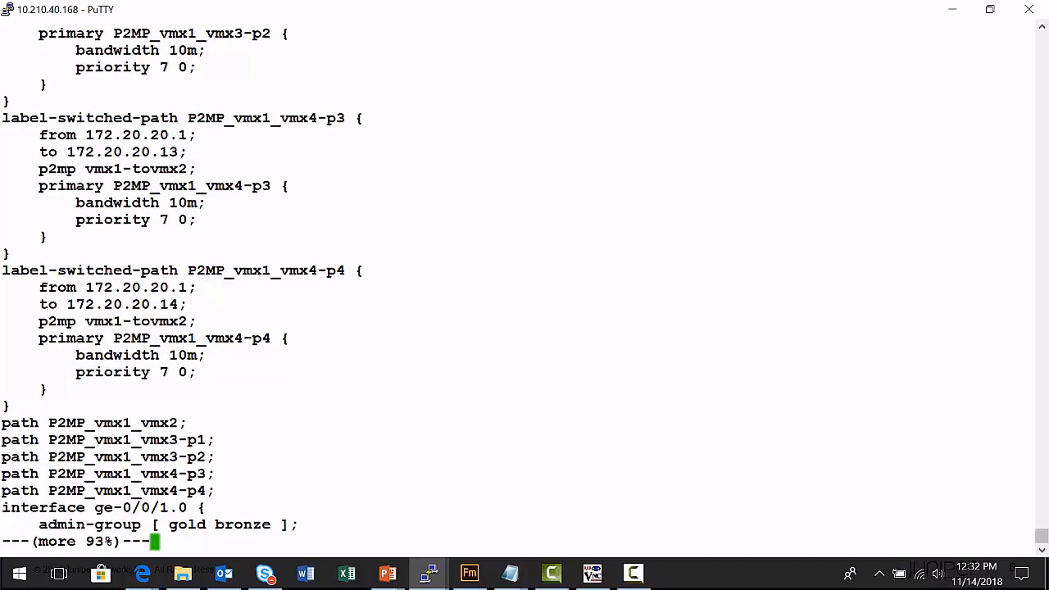
pyautogui.press('q')
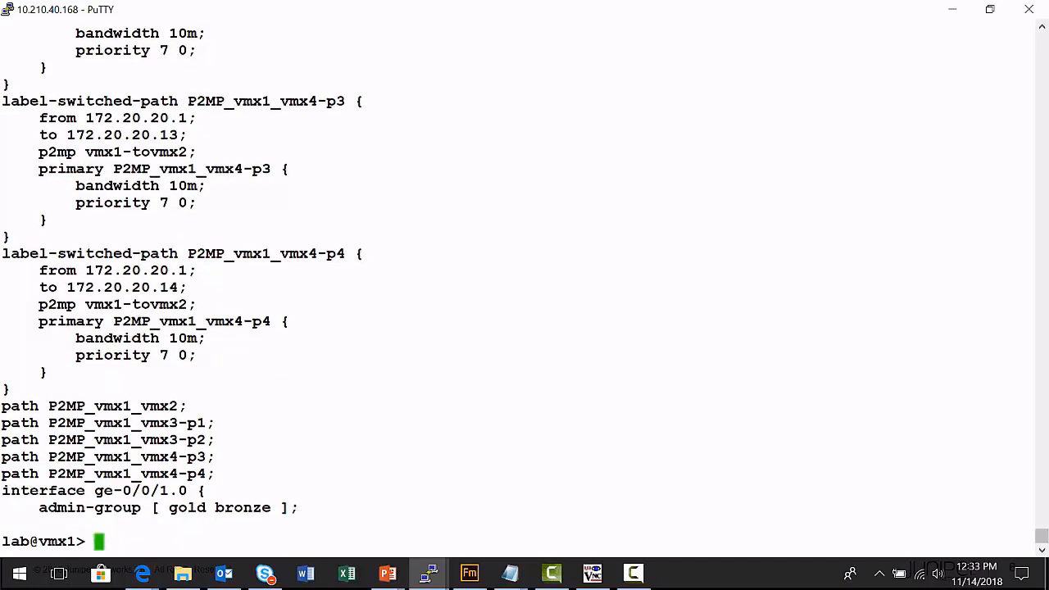
# Run "show mpls lsp" on vmx1 to check the state of the P2MP LSPs
pyautogui.write('show ')
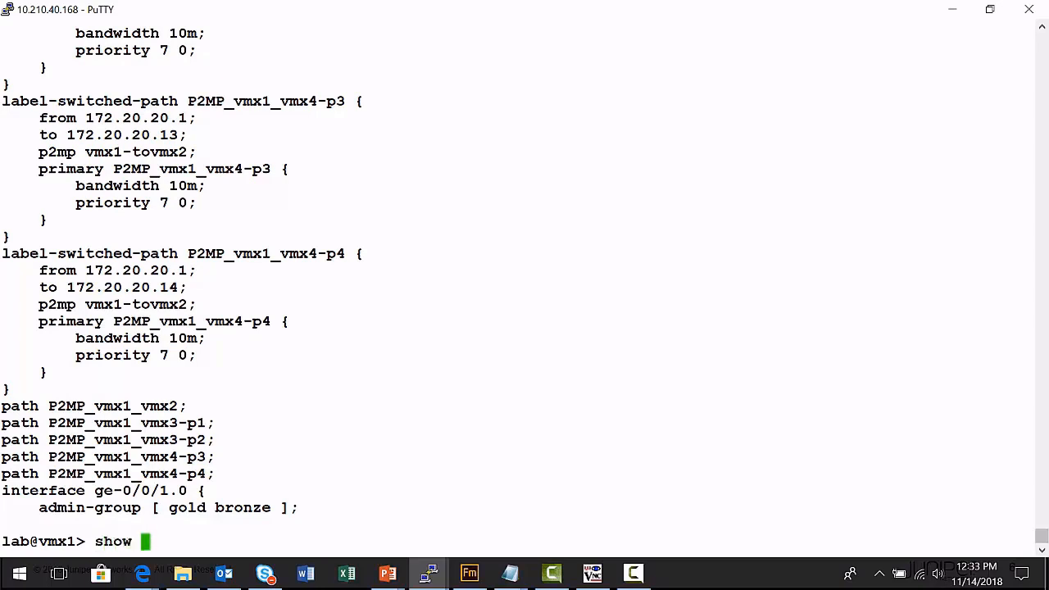
pyautogui.write('mpls ls')
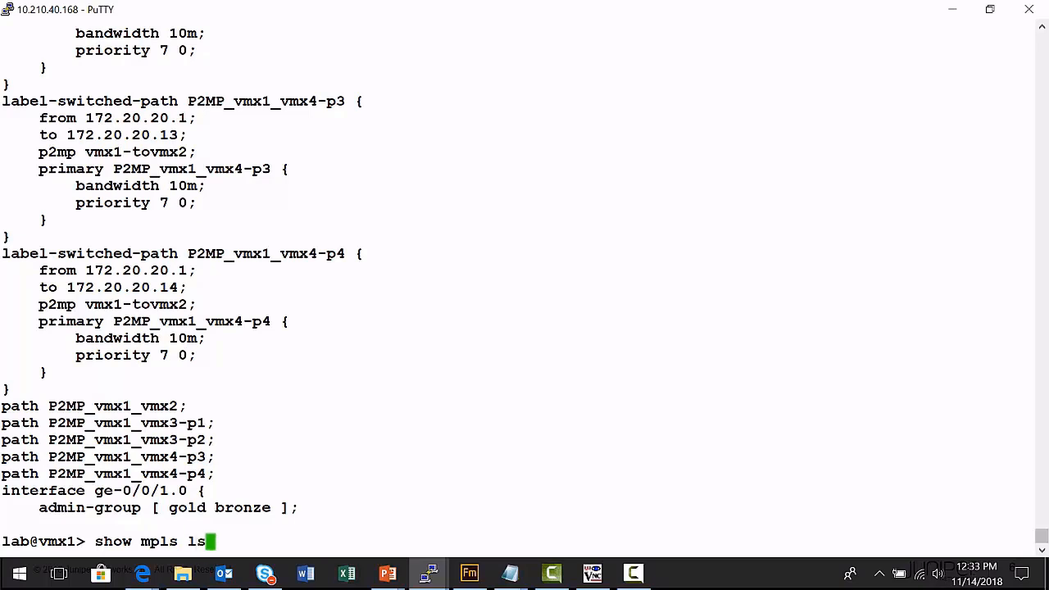
pyautogui.write('p')
pyautogui.press('Return')
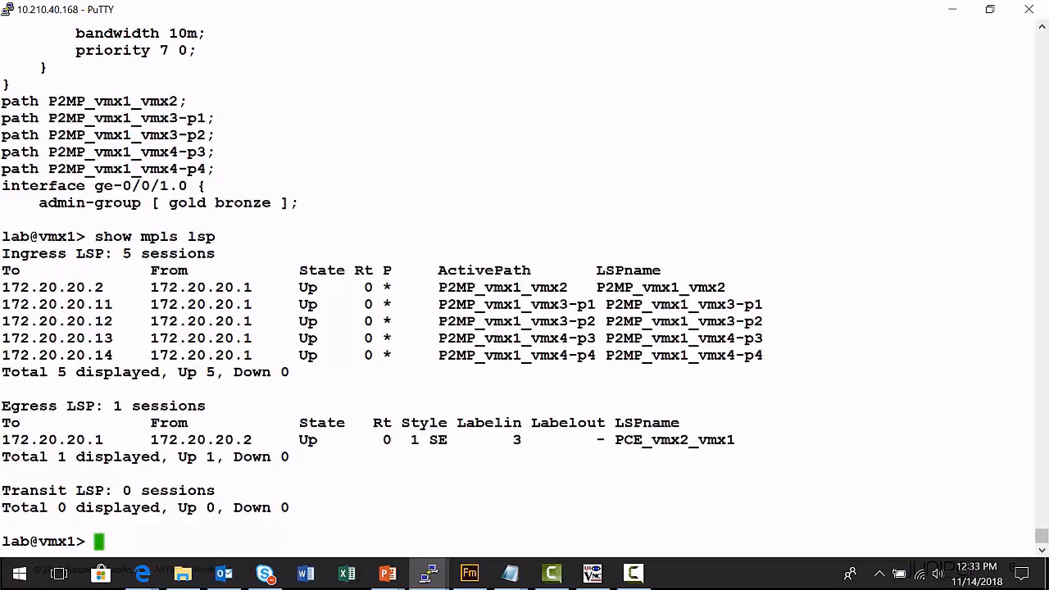